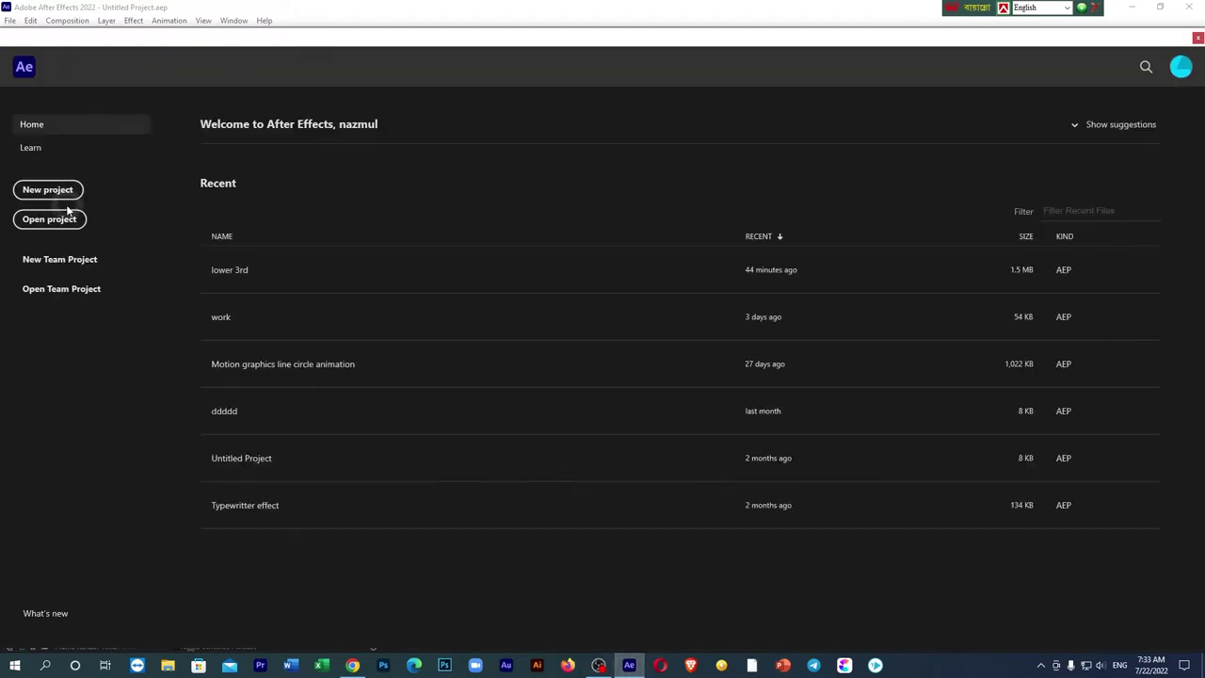
# - Create a new project with Comp 1, 1920×1080 at 29.97 fps, starting at 0;00;10;00
pyautogui.click(43, 186)
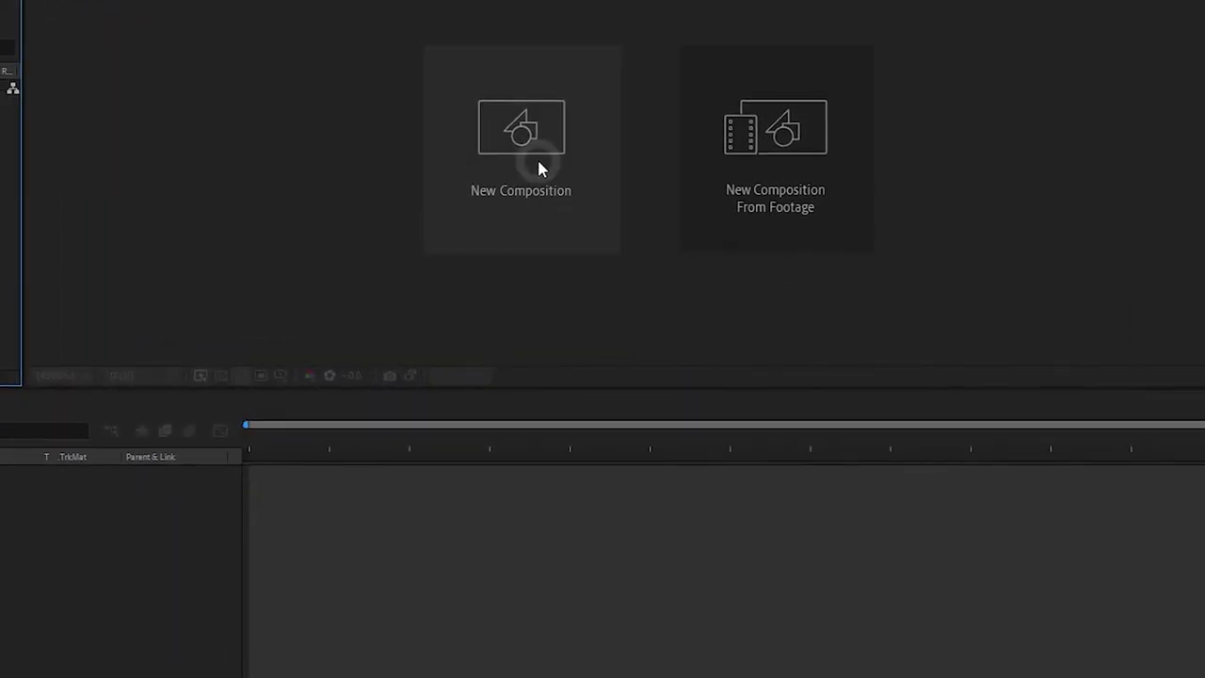
pyautogui.click(527, 145)
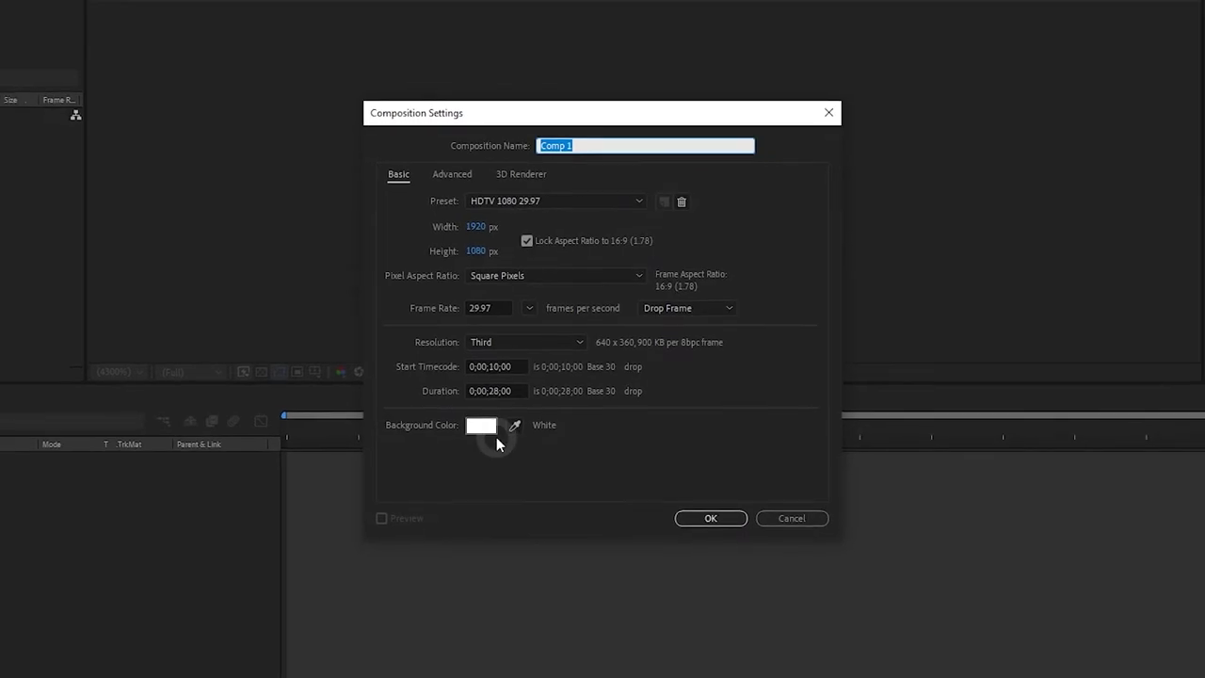
pyautogui.click(486, 367)
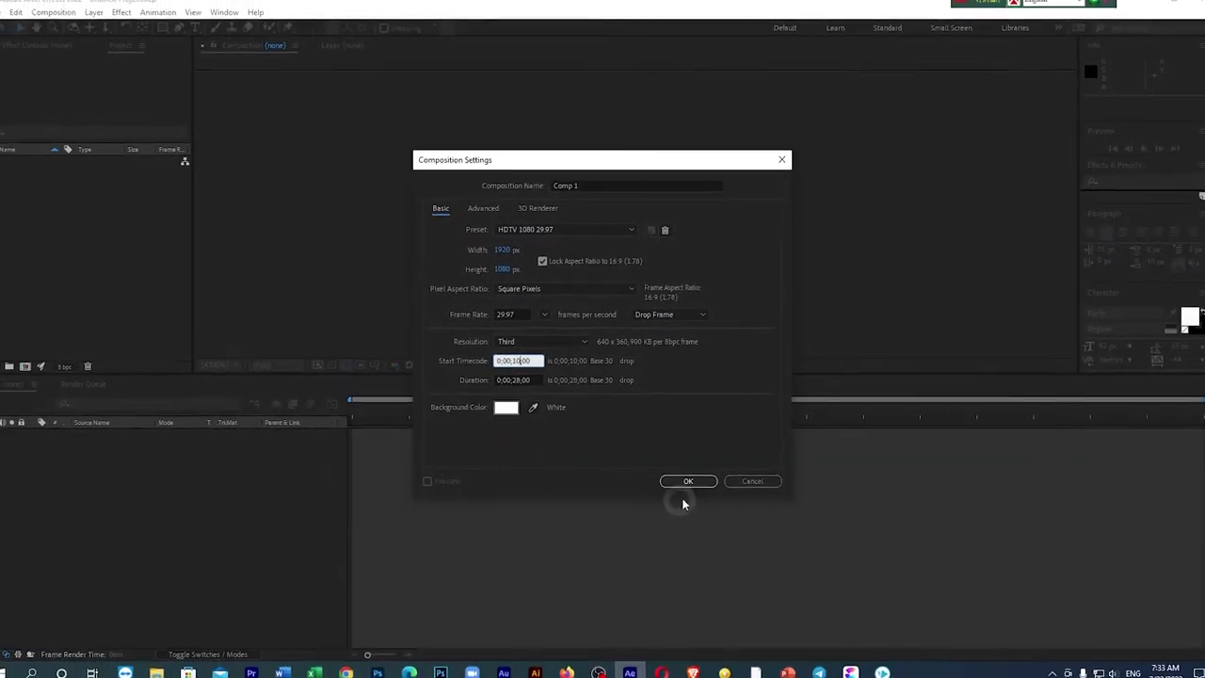
pyautogui.click(686, 481)
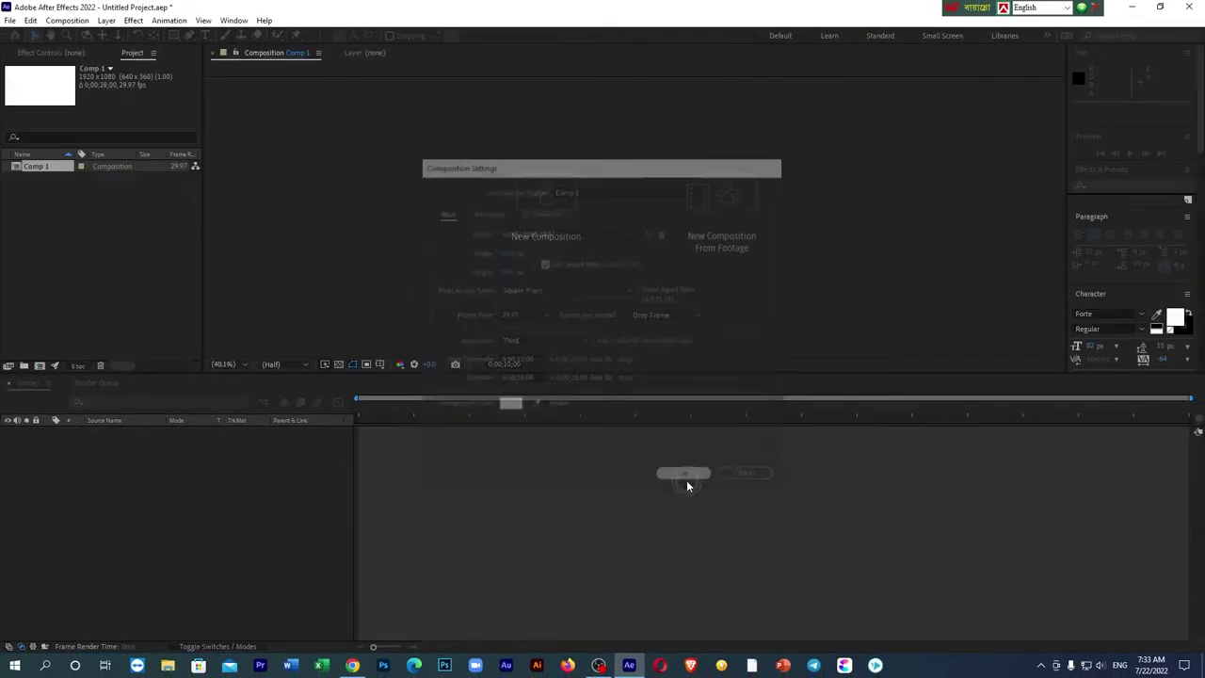
# - Add a full-frame black solid layer, Black Solid 1, to Comp 1
pyautogui.rightClick(226, 488)
pyautogui.moveTo(264, 493)
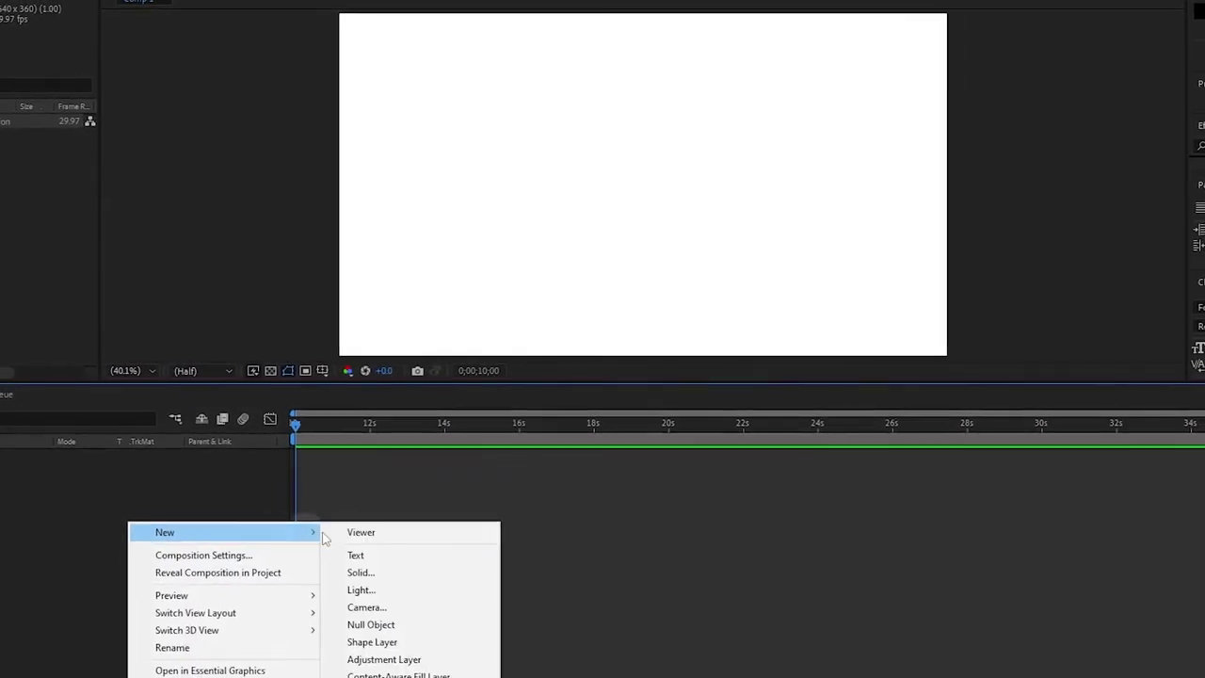
pyautogui.click(366, 571)
pyautogui.click(590, 425)
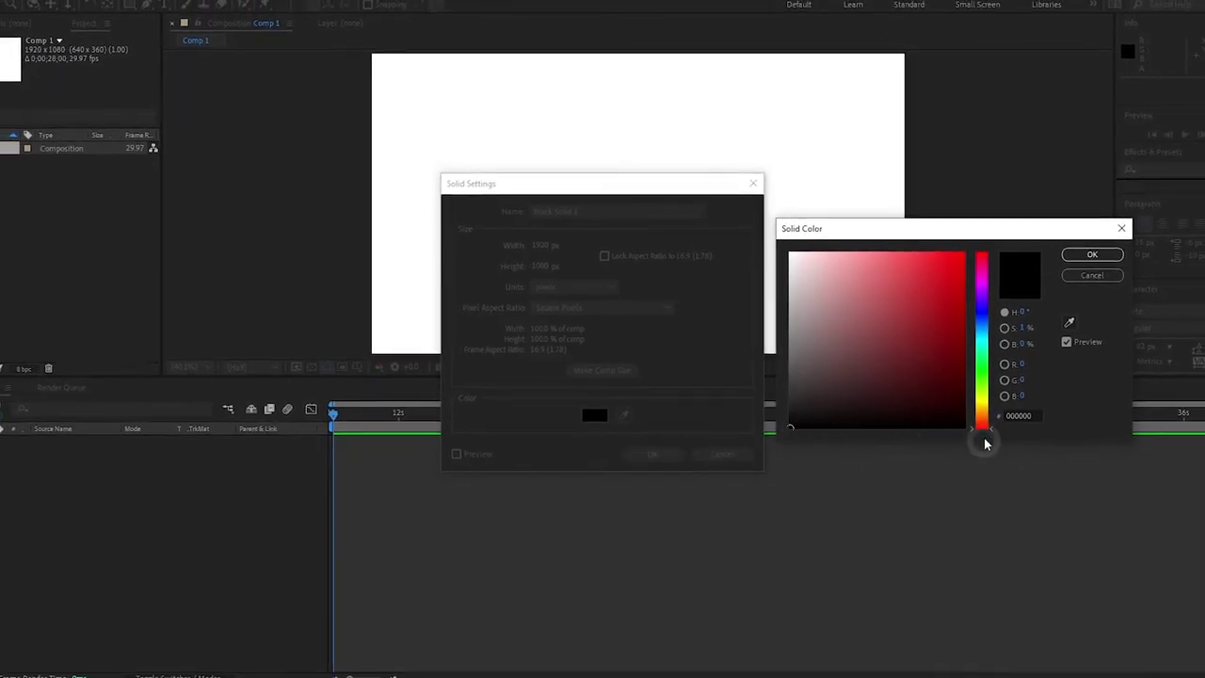
pyautogui.click(1092, 254)
pyautogui.click(649, 446)
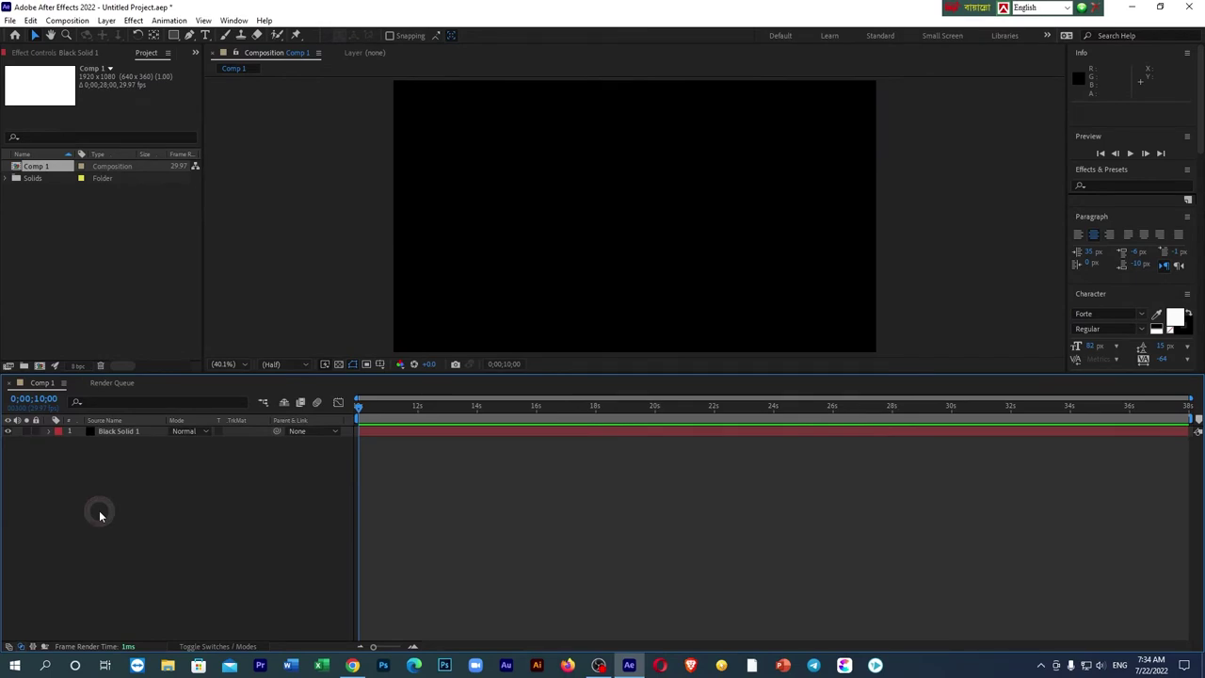
pyautogui.click(173, 34)
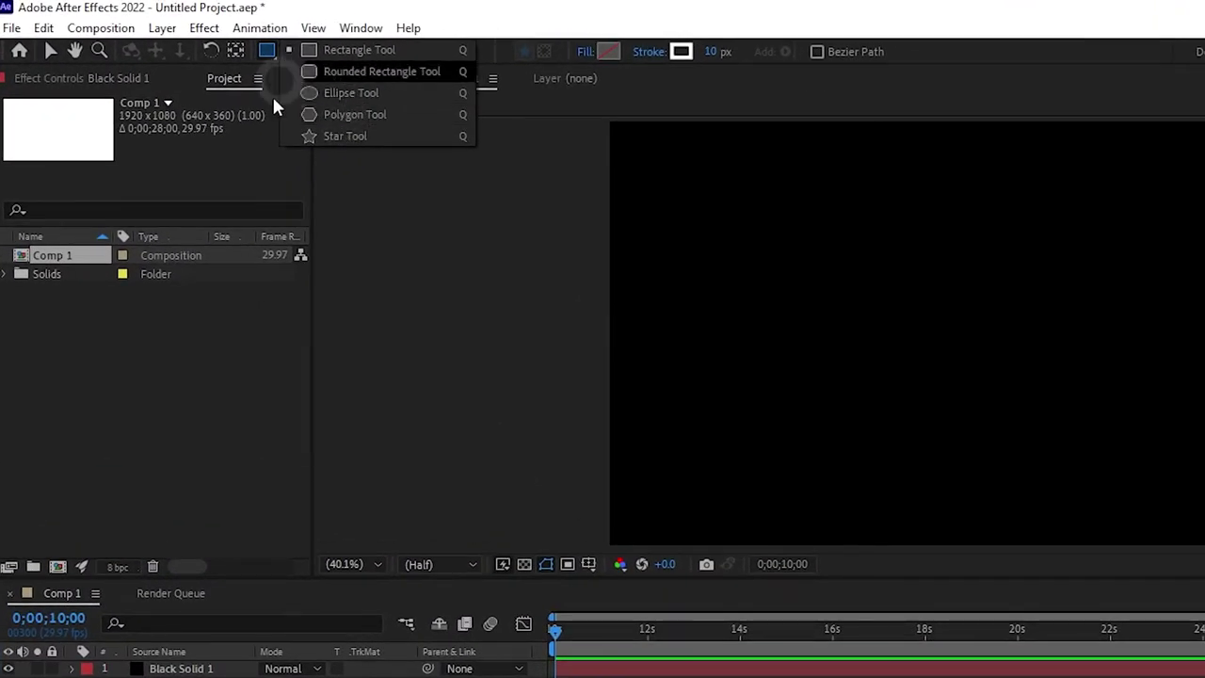
# - Switch to the Ellipse Tool and set new shapes to have no fill
pyautogui.click(358, 49)
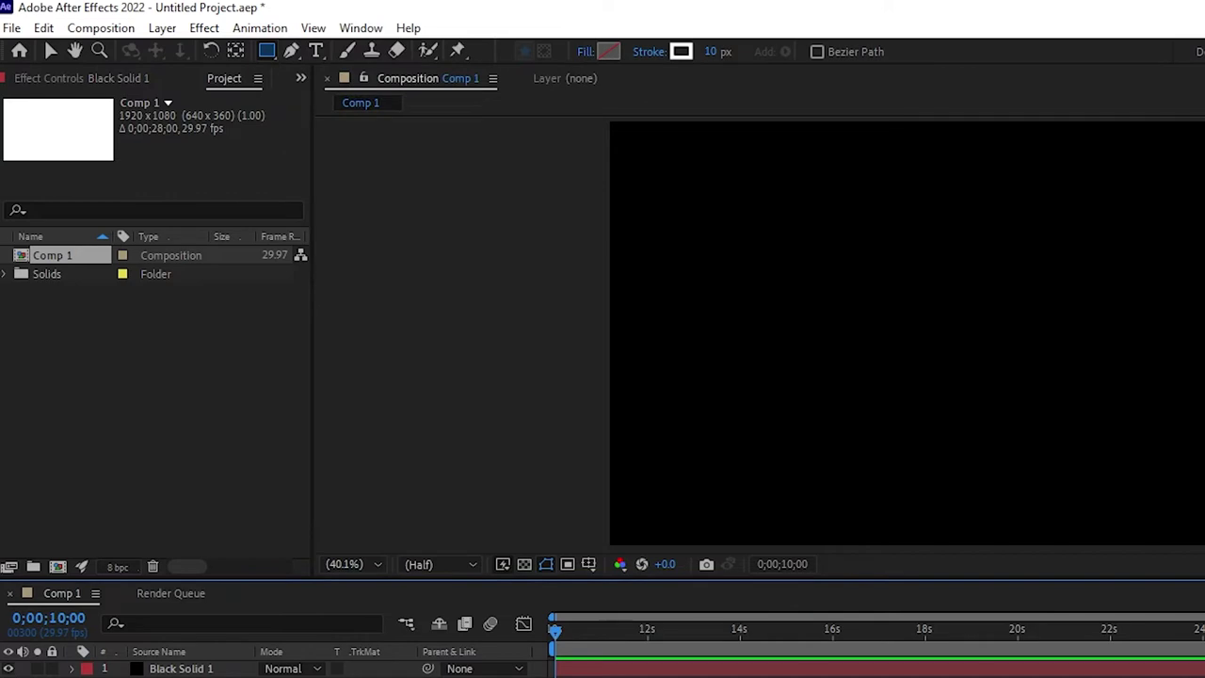
pyautogui.click(270, 50)
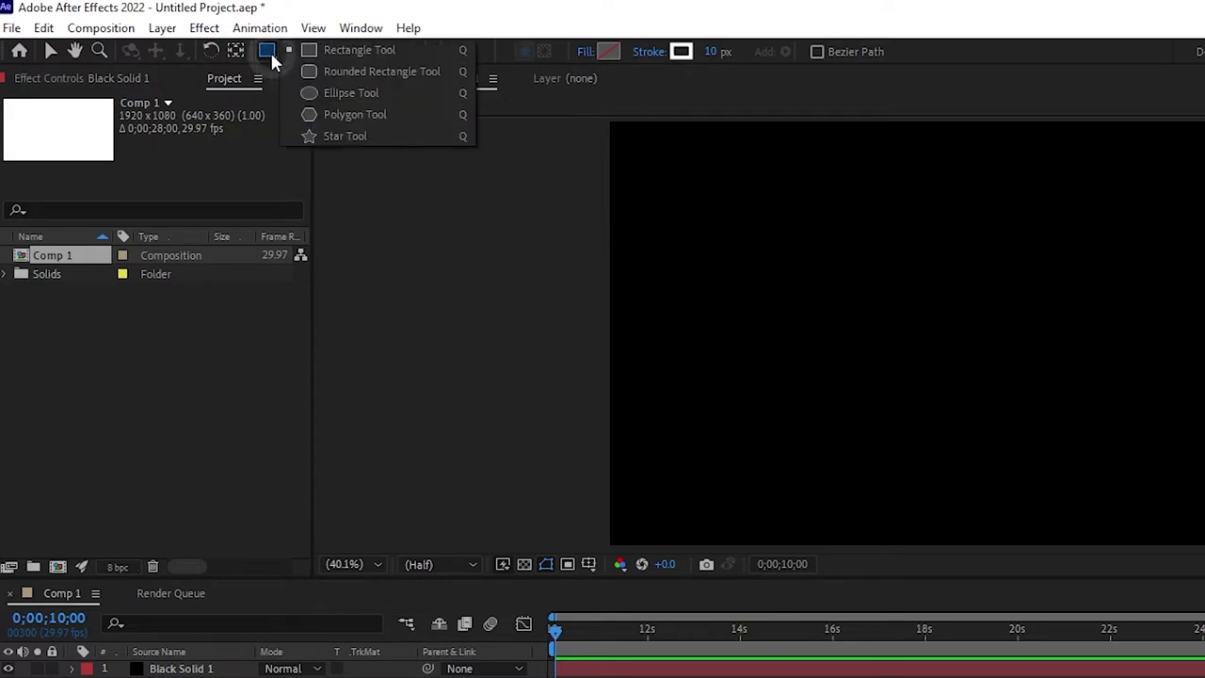
pyautogui.click(348, 92)
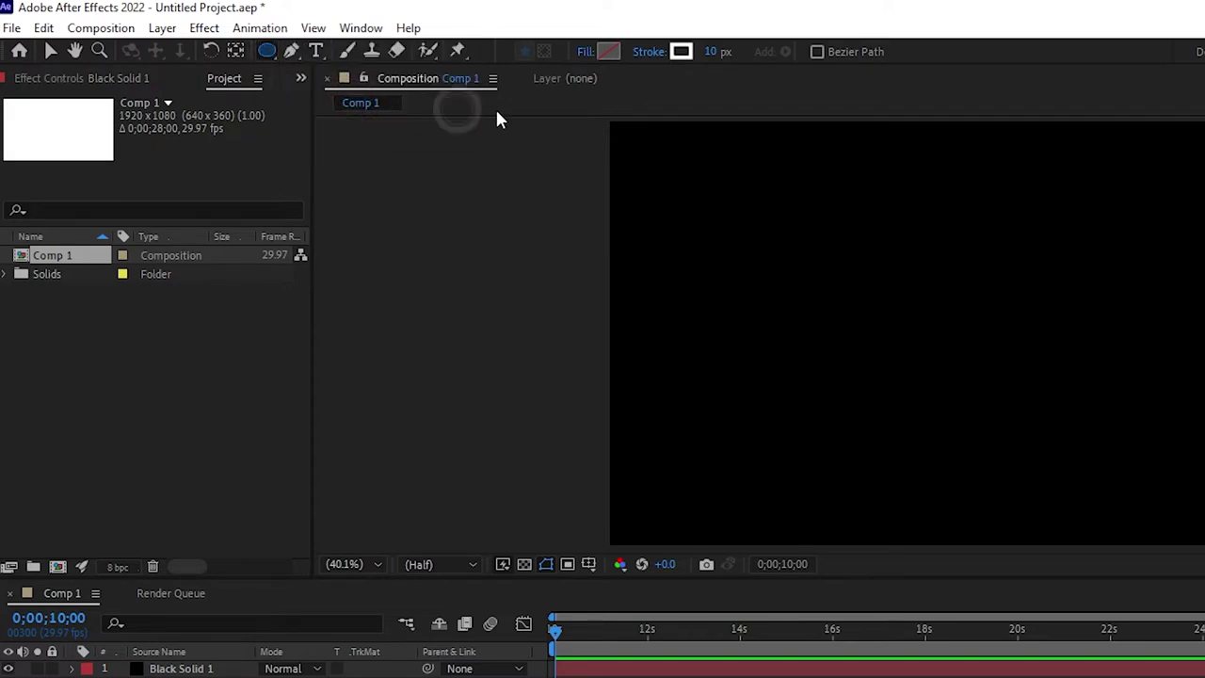
pyautogui.click(586, 55)
pyautogui.click(836, 458)
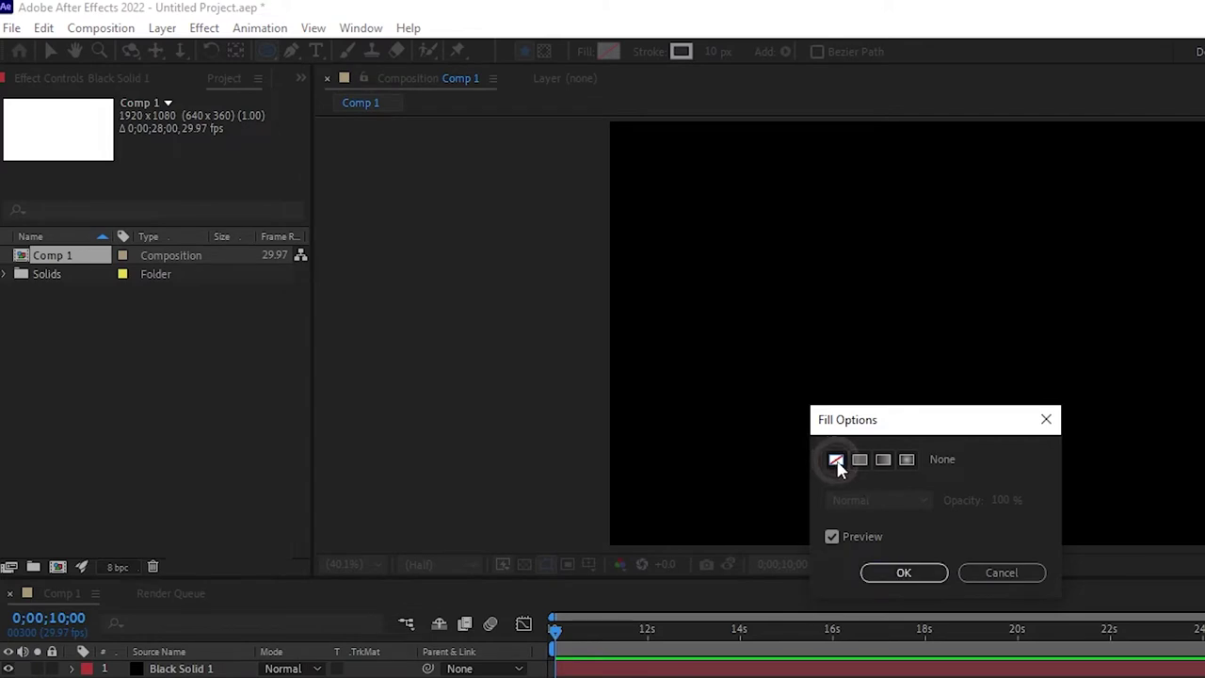
pyautogui.click(903, 575)
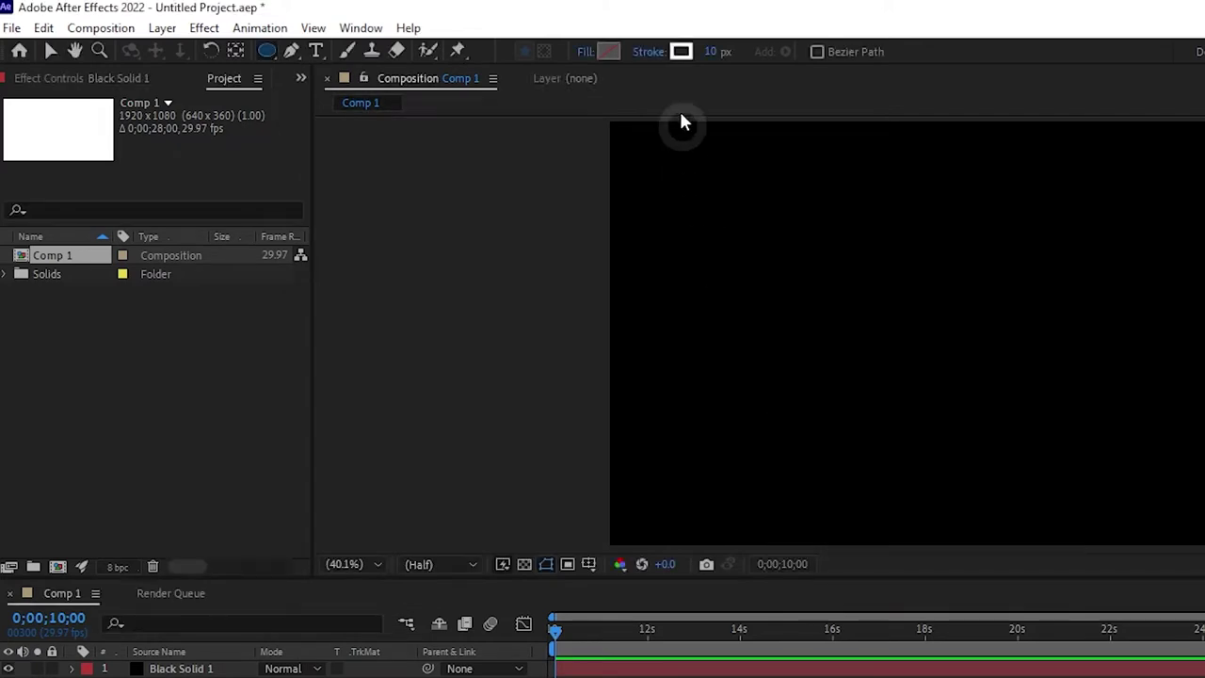
# - Give new shapes a solid-colour stroke 10 px wide
pyautogui.click(651, 53)
pyautogui.click(860, 459)
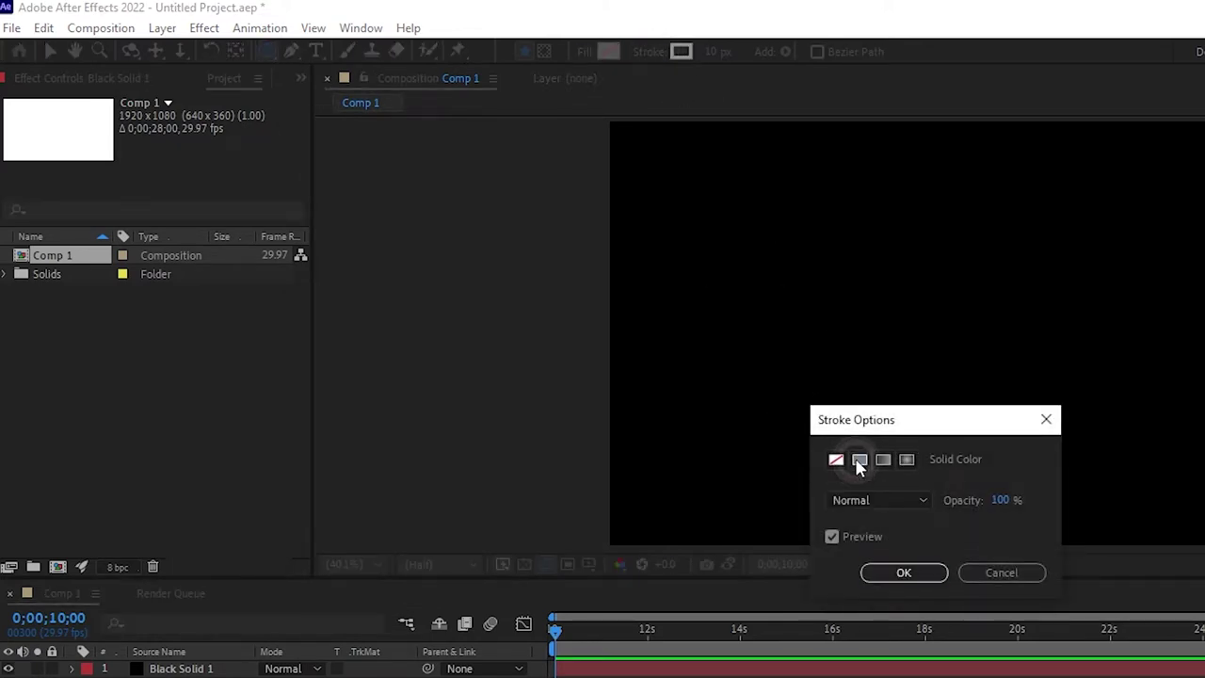
pyautogui.click(899, 577)
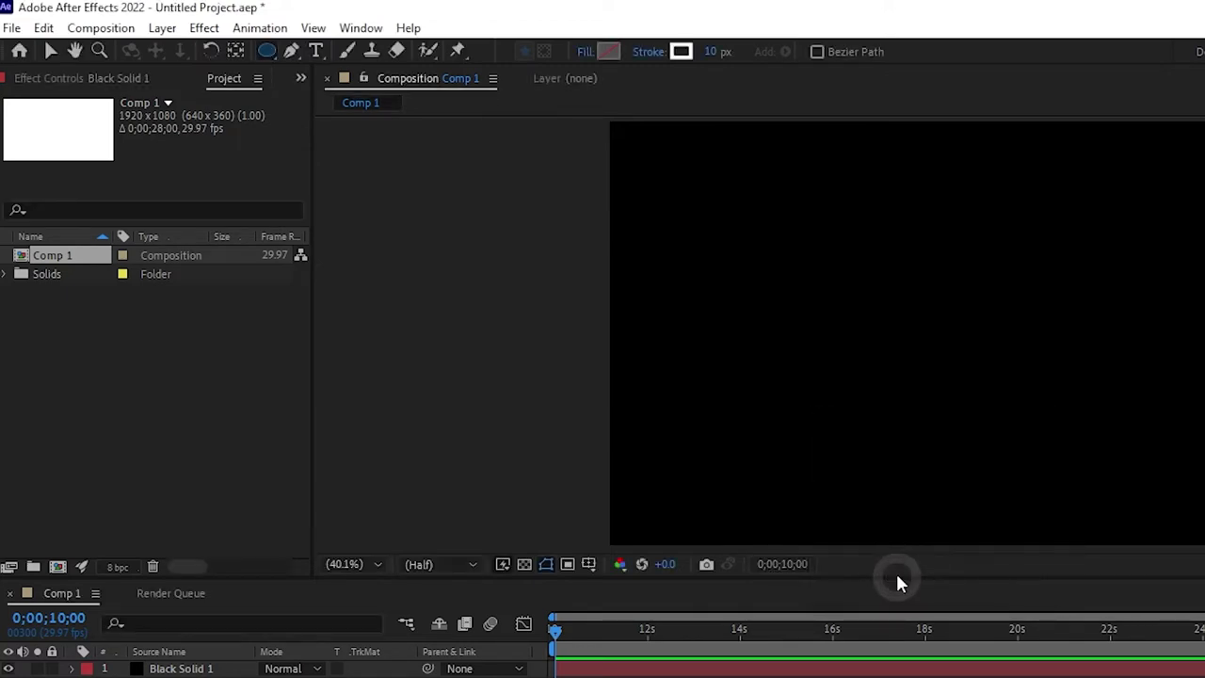
pyautogui.click(711, 52)
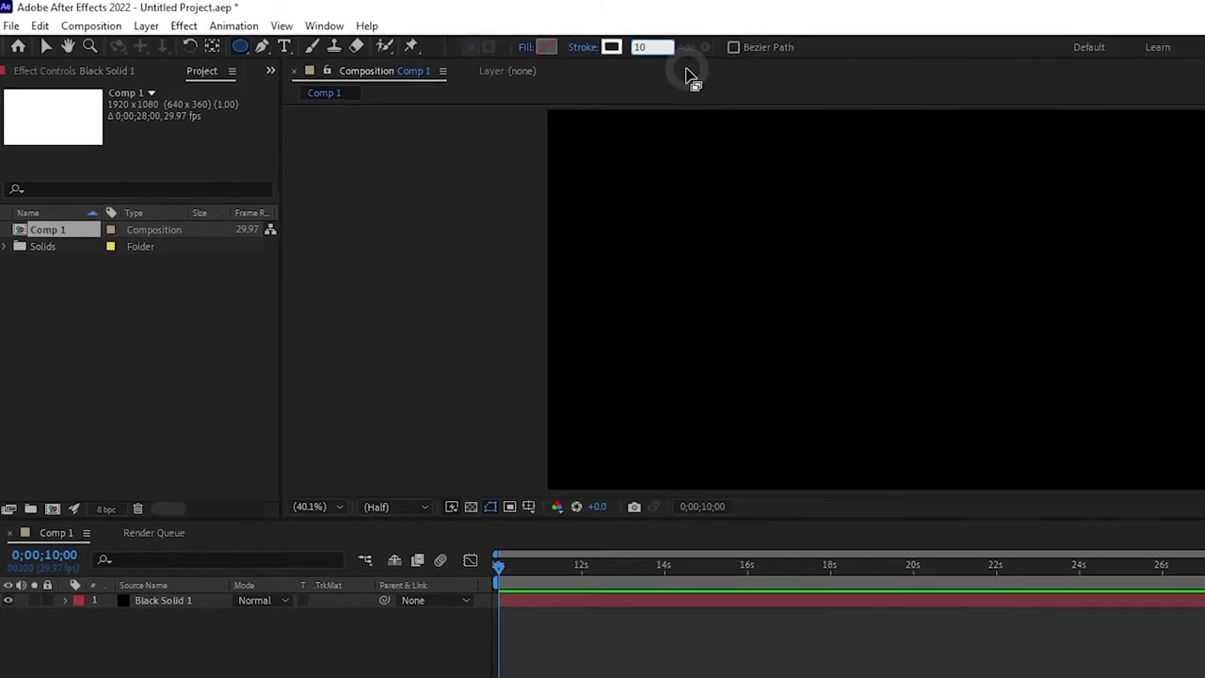
pyautogui.press('Return')
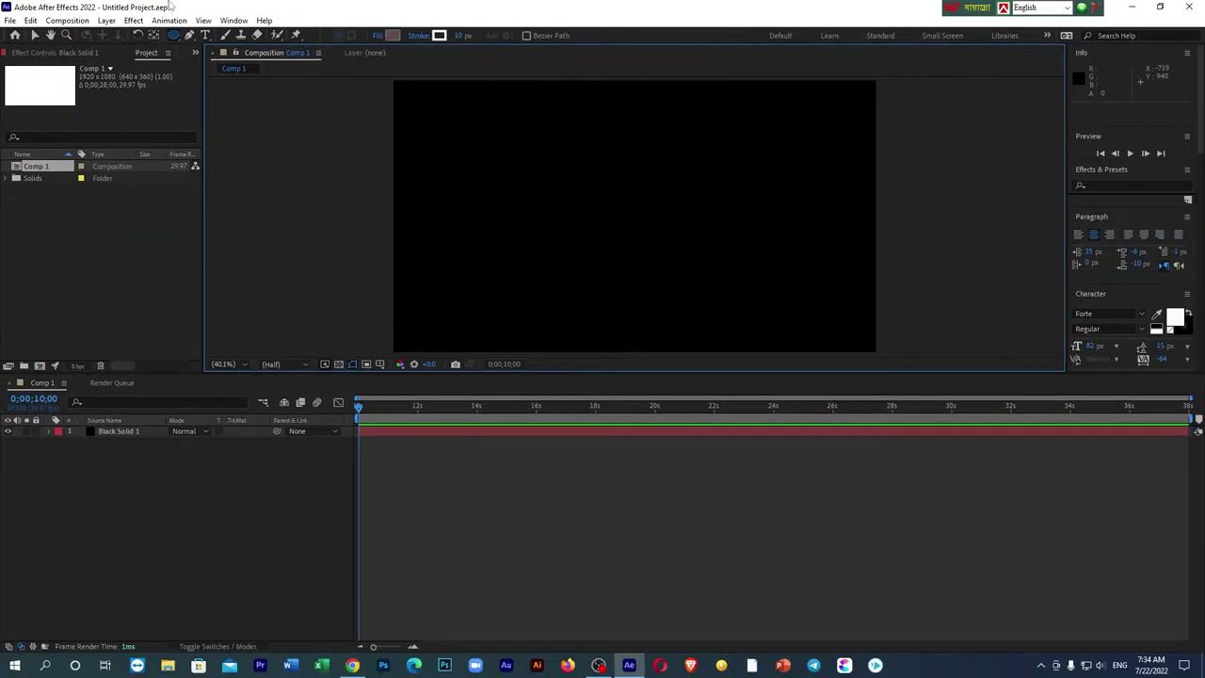
pyautogui.click(176, 36)
# - Draw a small white outline circle near the comp's top-left as Shape Layer 1
pyautogui.click(215, 57)
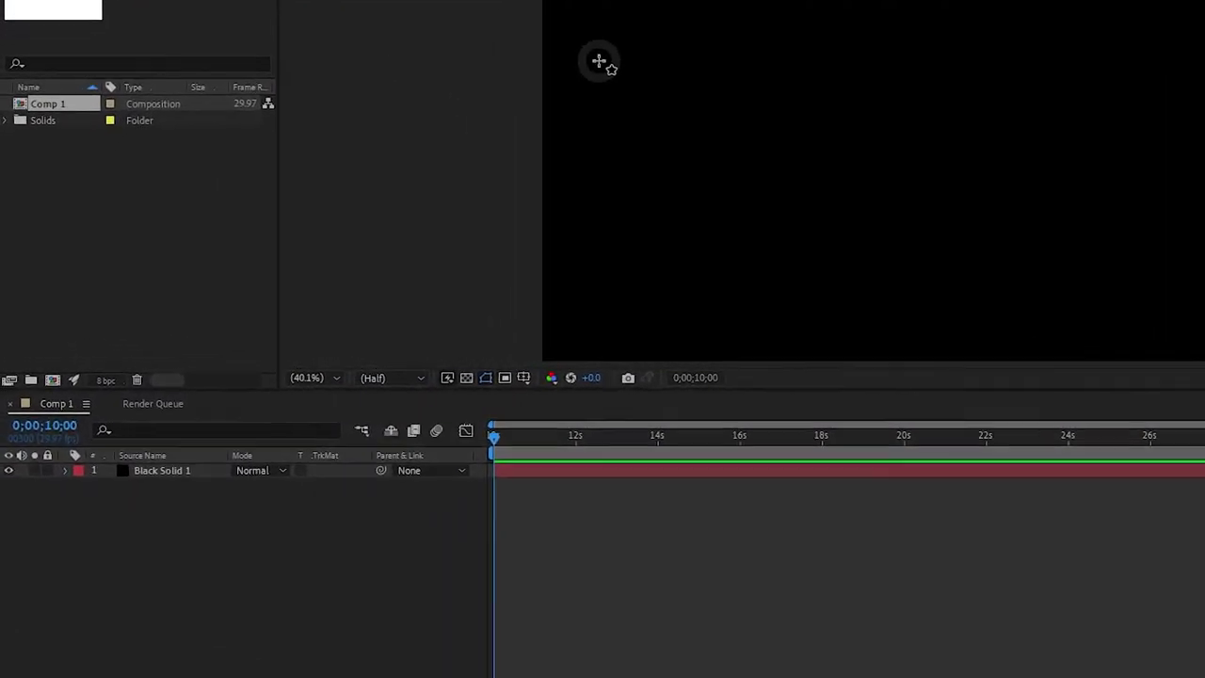
pyautogui.moveTo(623, 47); pyautogui.dragTo(701, 80)
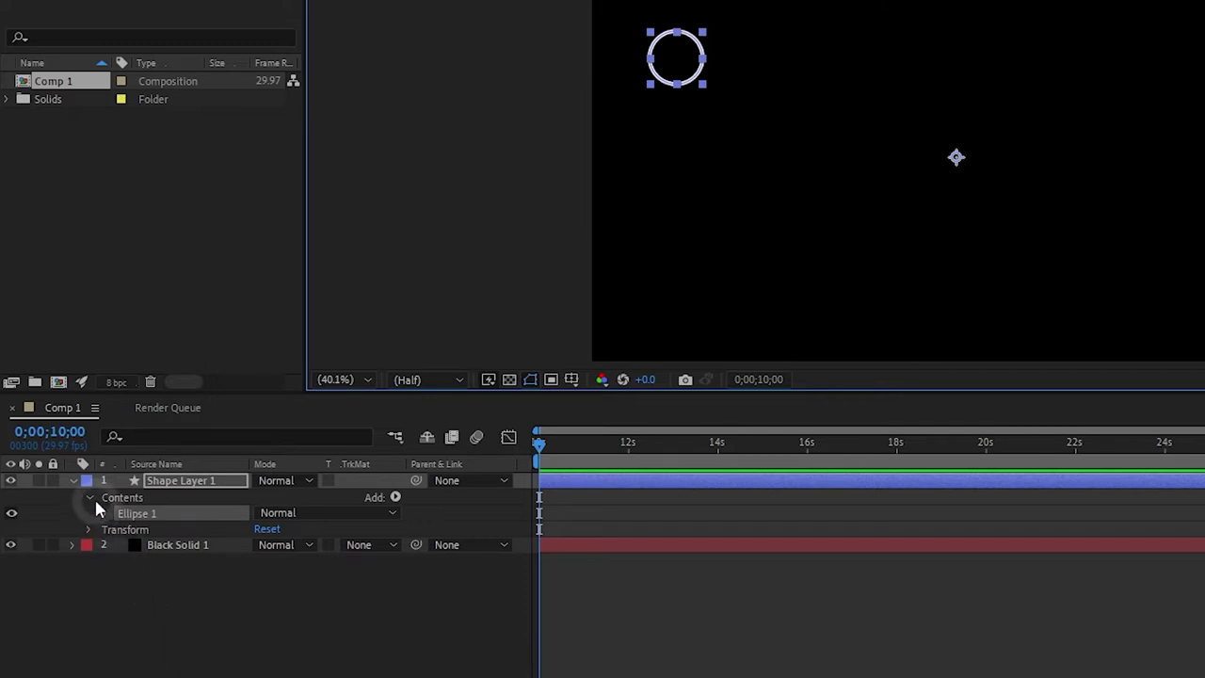
pyautogui.click(75, 482)
pyautogui.click(75, 482)
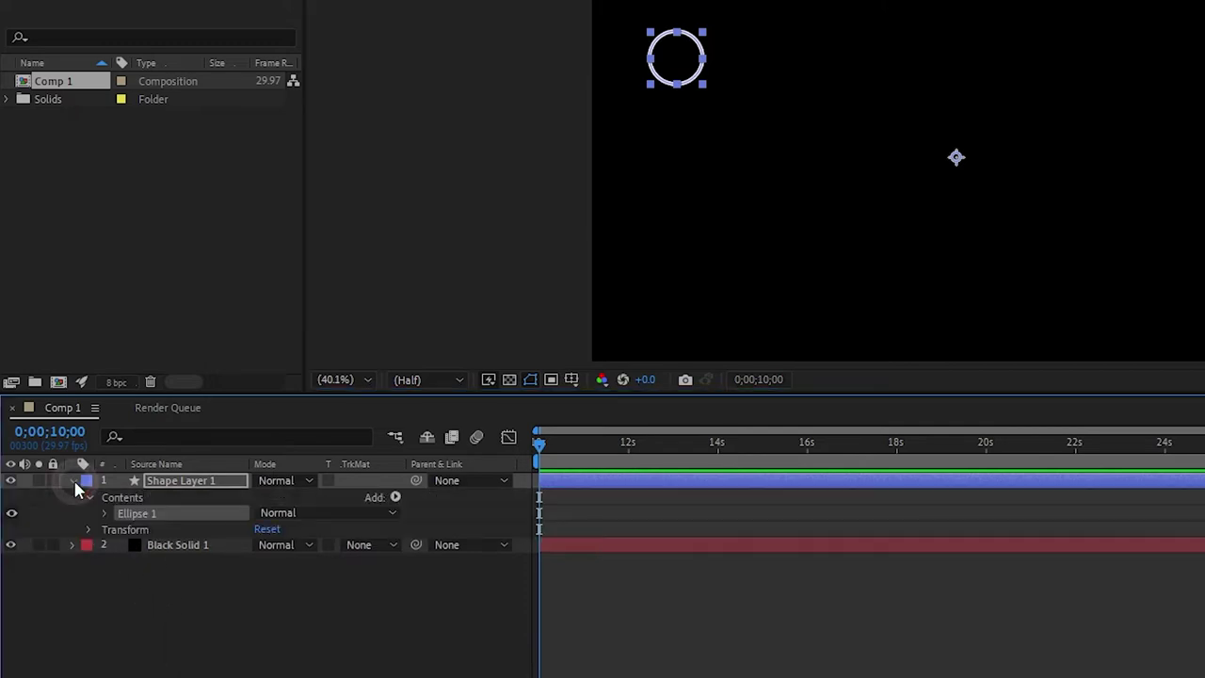
pyautogui.click(78, 485)
pyautogui.click(72, 481)
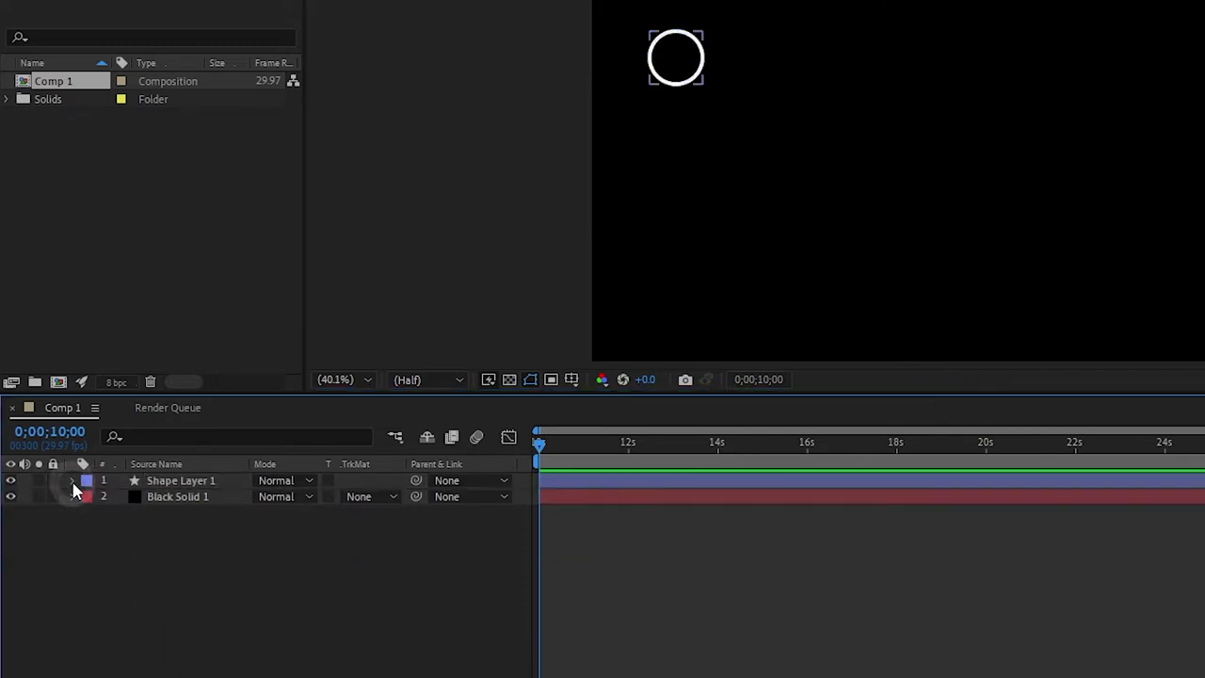
pyautogui.click(9, 481)
pyautogui.click(9, 481)
pyautogui.click(701, 581)
# - Move to 0;00;10;17 and reveal Ellipse 1's path, stroke and fill properties
pyautogui.moveTo(541, 446); pyautogui.dragTo(556, 454)
pyautogui.click(556, 480)
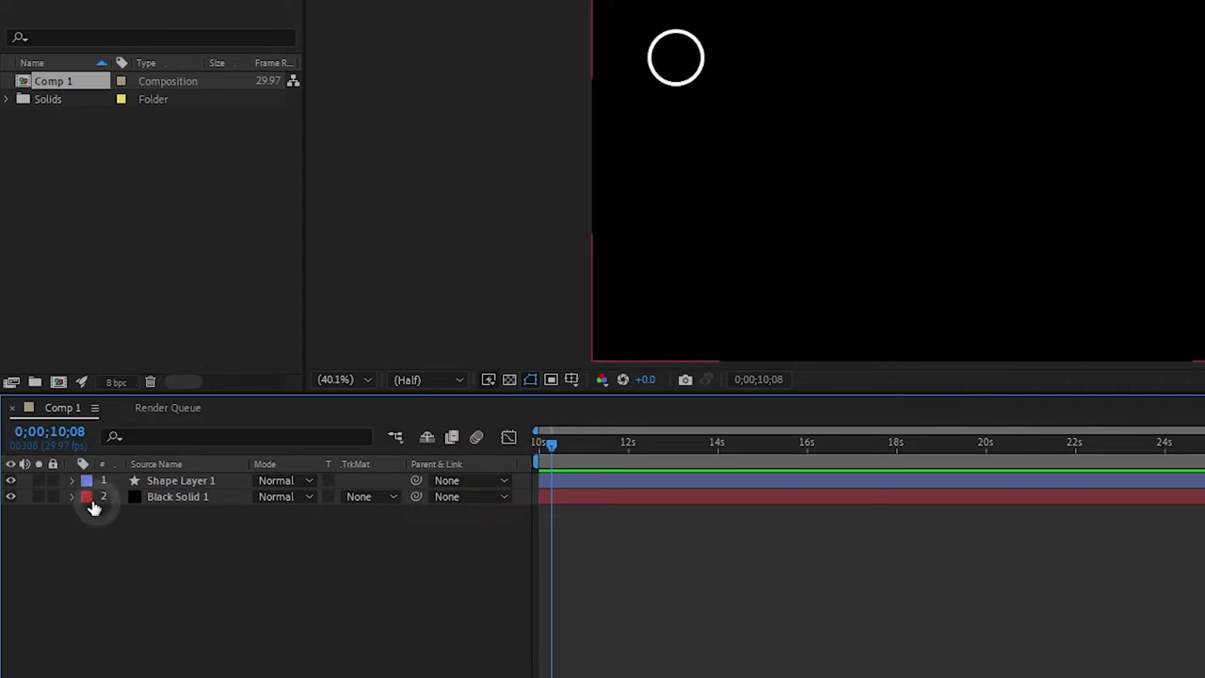
pyautogui.click(73, 481)
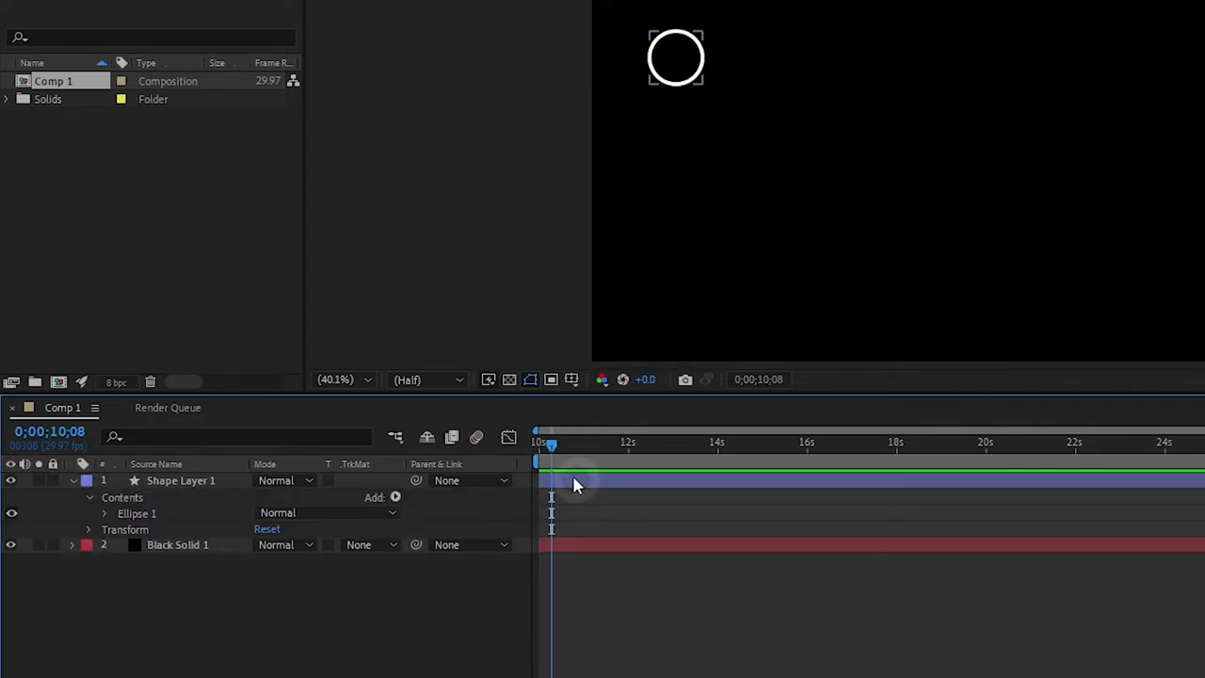
pyautogui.moveTo(552, 444); pyautogui.dragTo(568, 456)
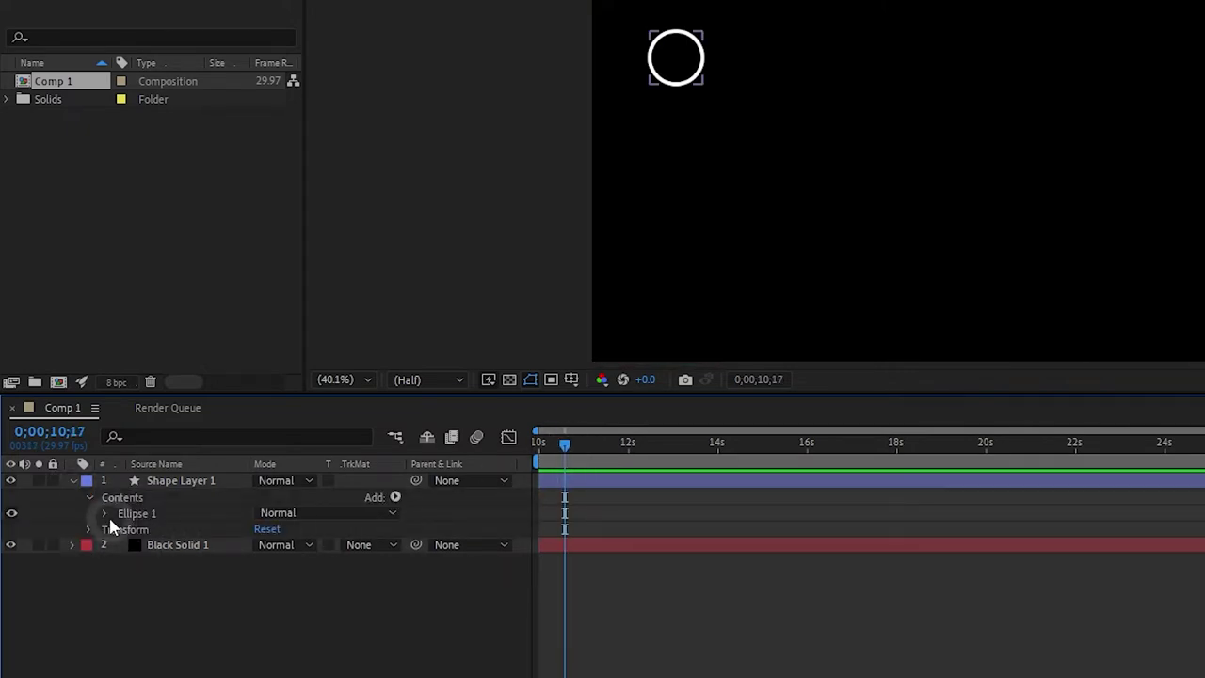
pyautogui.click(105, 513)
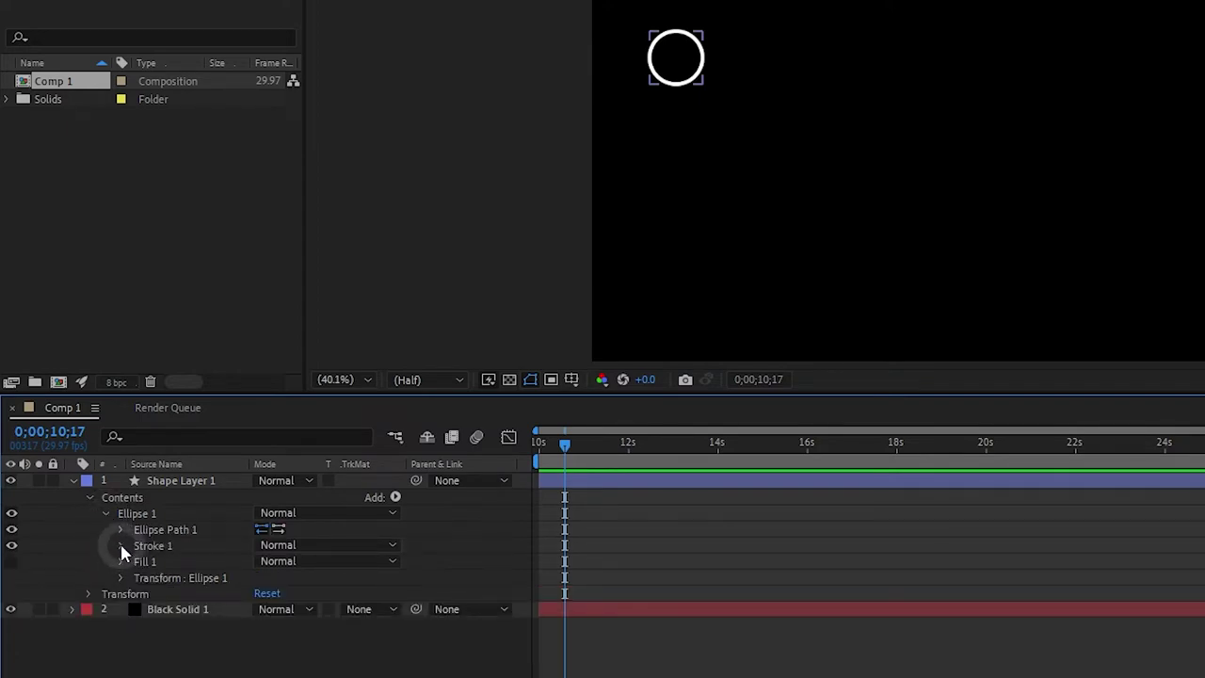
# - Keyframe Ellipse 1's Stroke Width from 10 at 10;17 down to 0 at 12;04
pyautogui.click(120, 547)
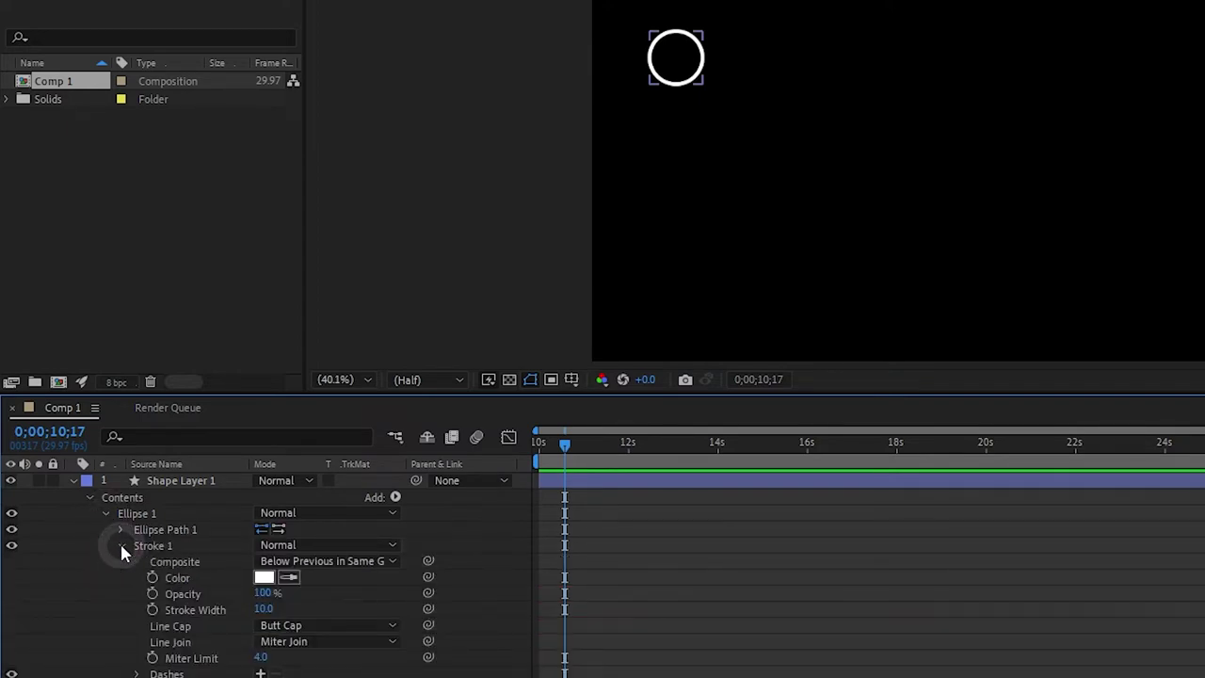
pyautogui.click(263, 609)
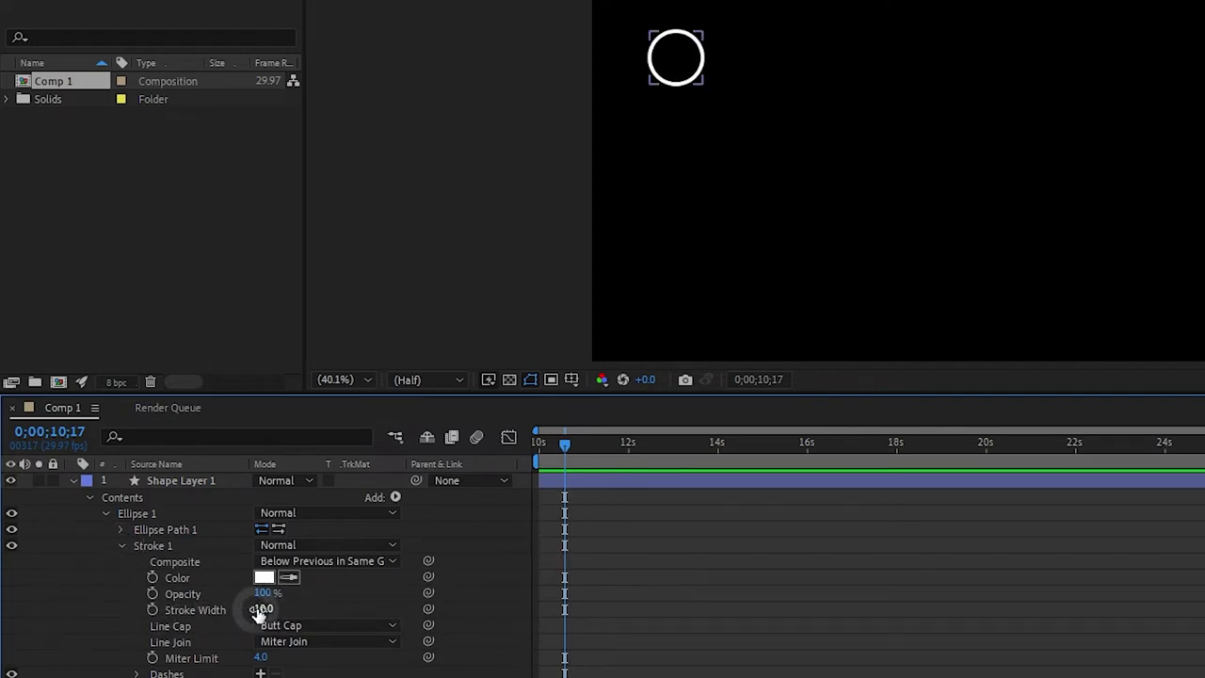
pyautogui.click(152, 610)
pyautogui.moveTo(565, 443); pyautogui.dragTo(647, 471)
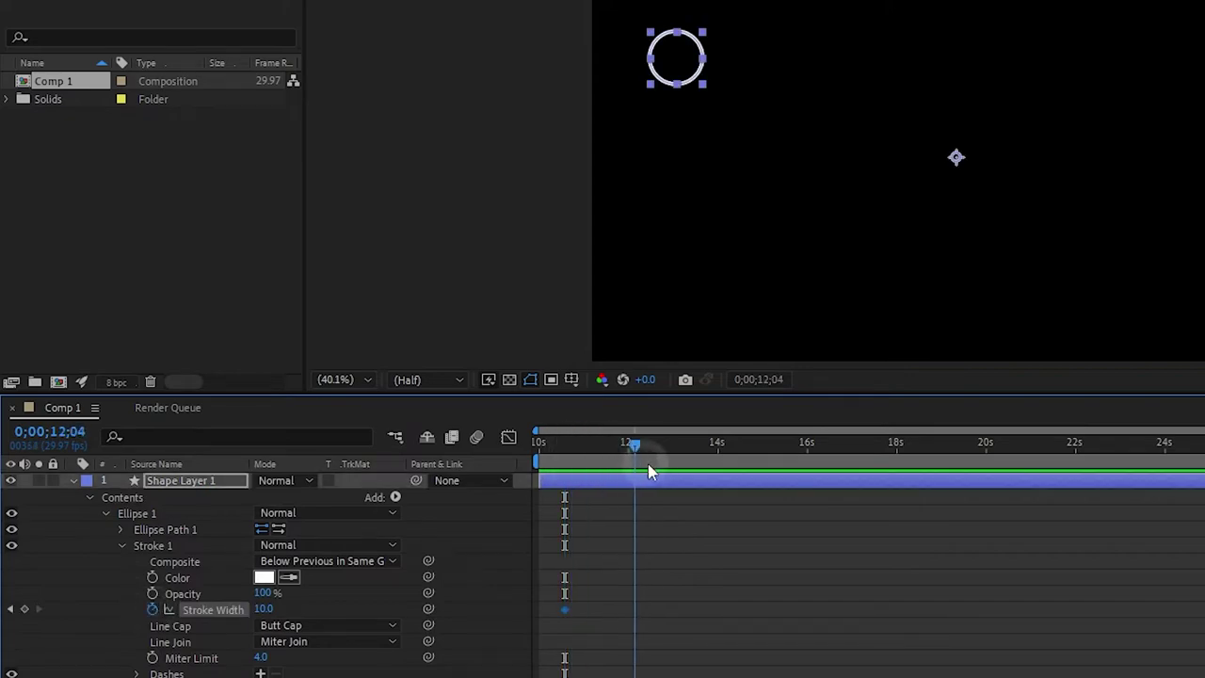
pyautogui.click(264, 609)
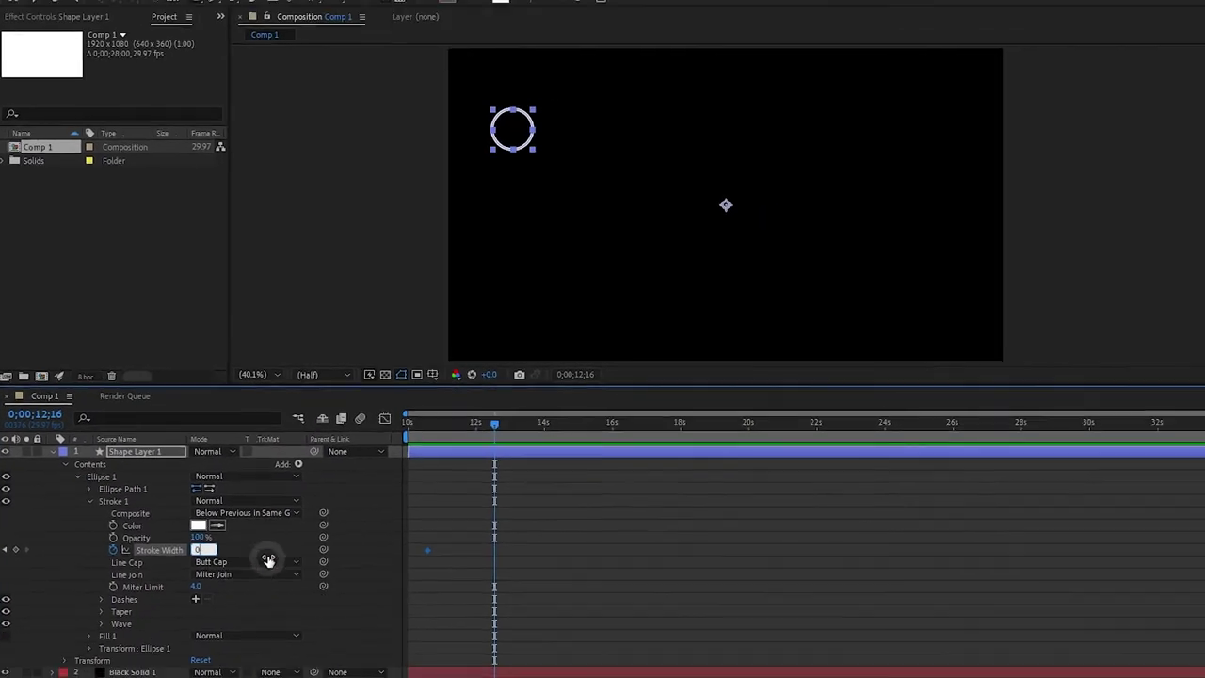
pyautogui.write('0')
pyautogui.press('Return')
pyautogui.press('space')
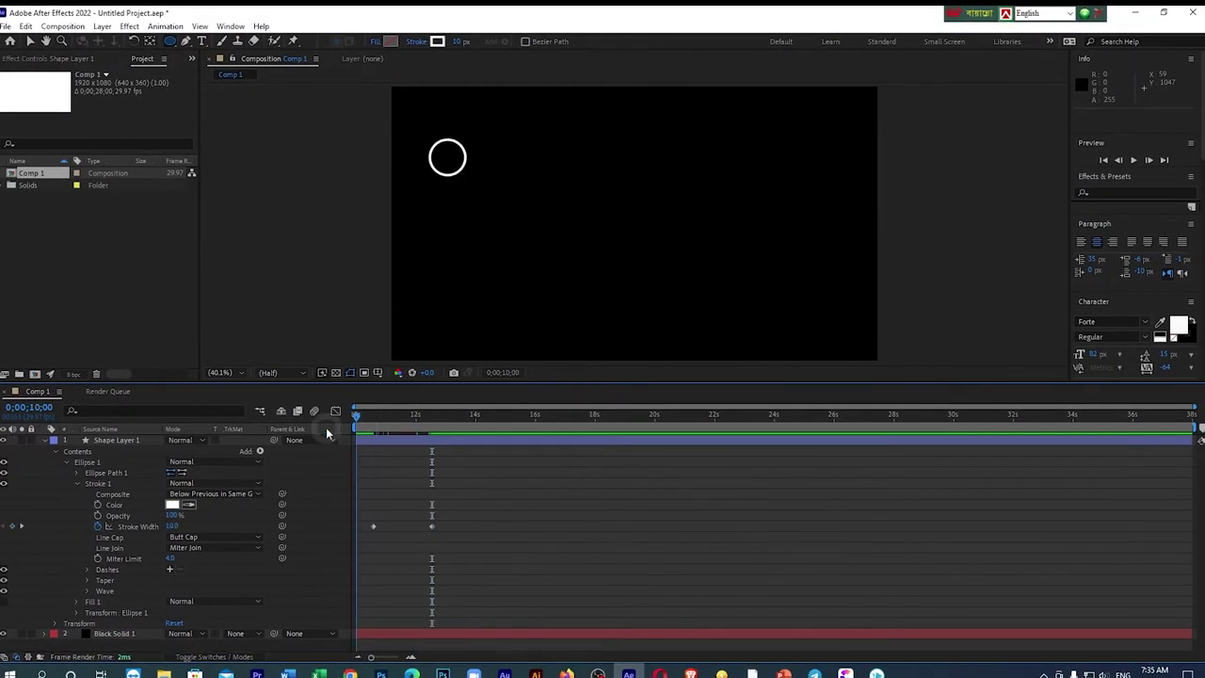
pyautogui.moveTo(356, 415)
pyautogui.mouseDown()
pyautogui.moveTo(446, 417)
pyautogui.moveTo(445, 430)
pyautogui.mouseUp()
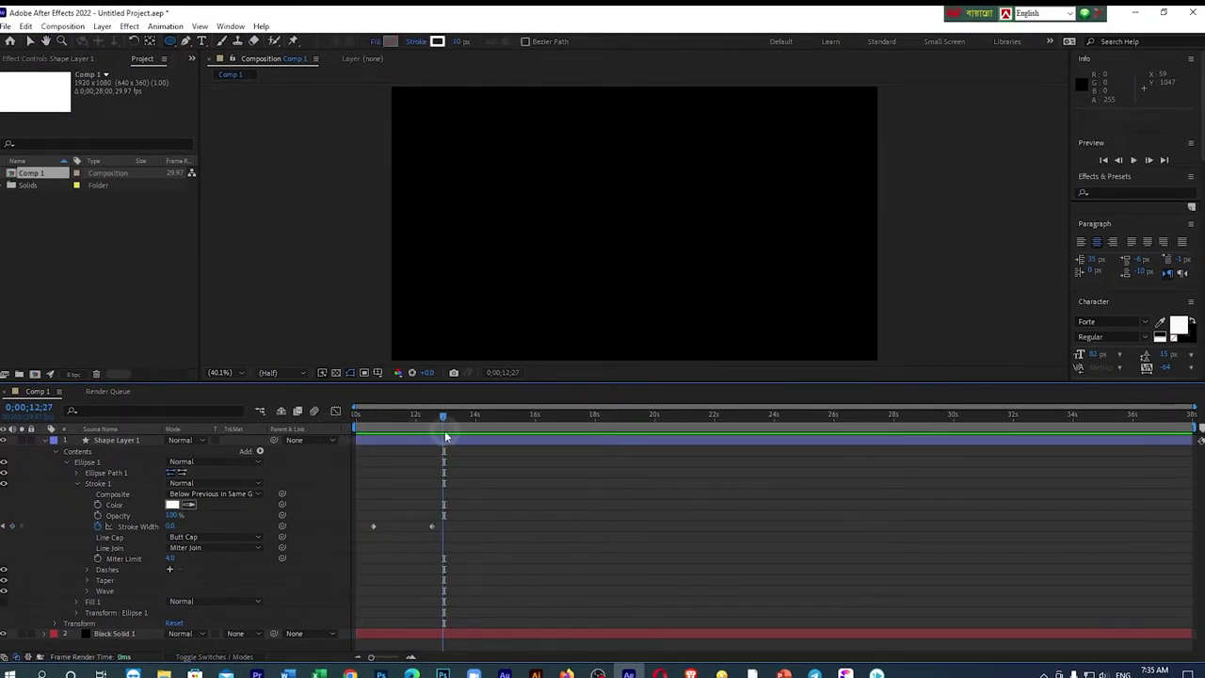
pyautogui.click(66, 463)
# - Keyframe Ellipse 1's Scale at 12;27, then set it to 0% at 10;10
pyautogui.click(66, 464)
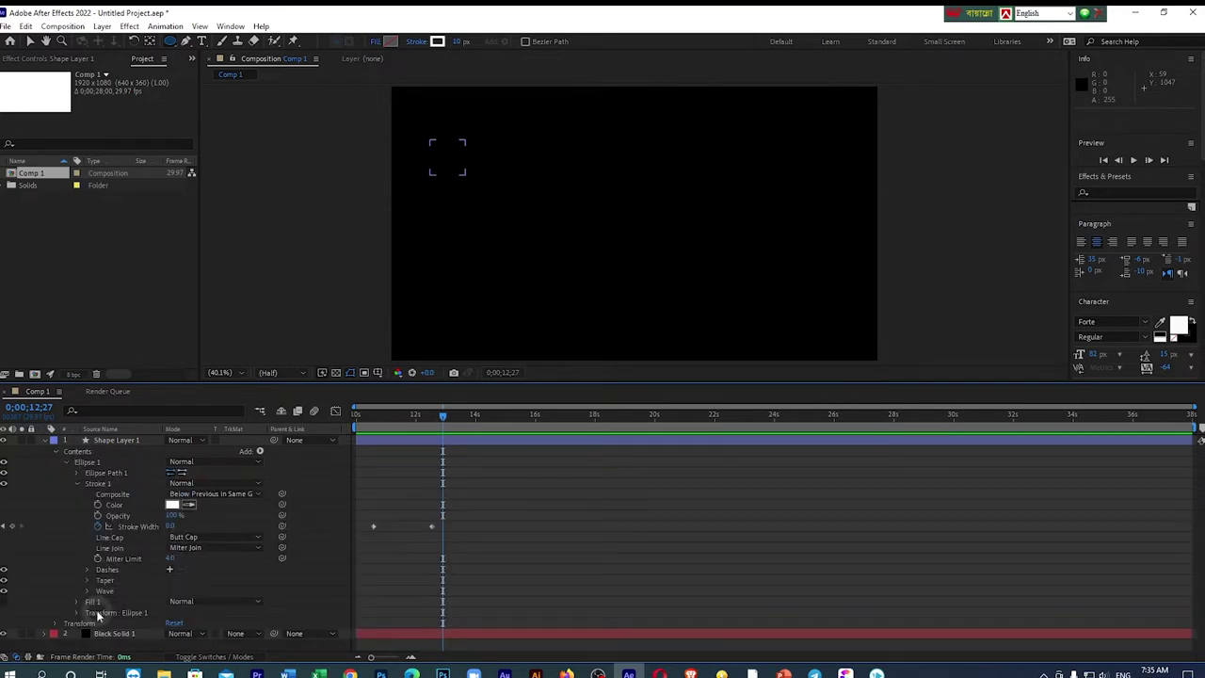
pyautogui.click(79, 485)
pyautogui.click(77, 506)
pyautogui.click(77, 506)
pyautogui.click(77, 505)
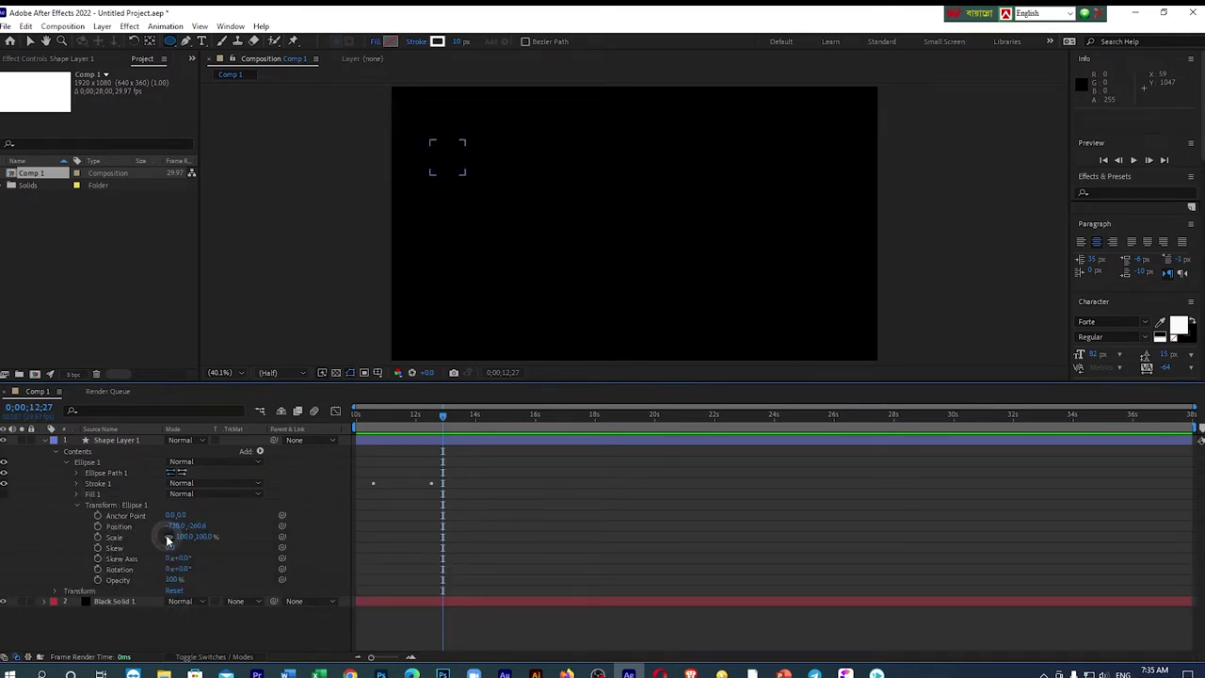
pyautogui.click(98, 537)
pyautogui.moveTo(441, 418); pyautogui.dragTo(366, 433)
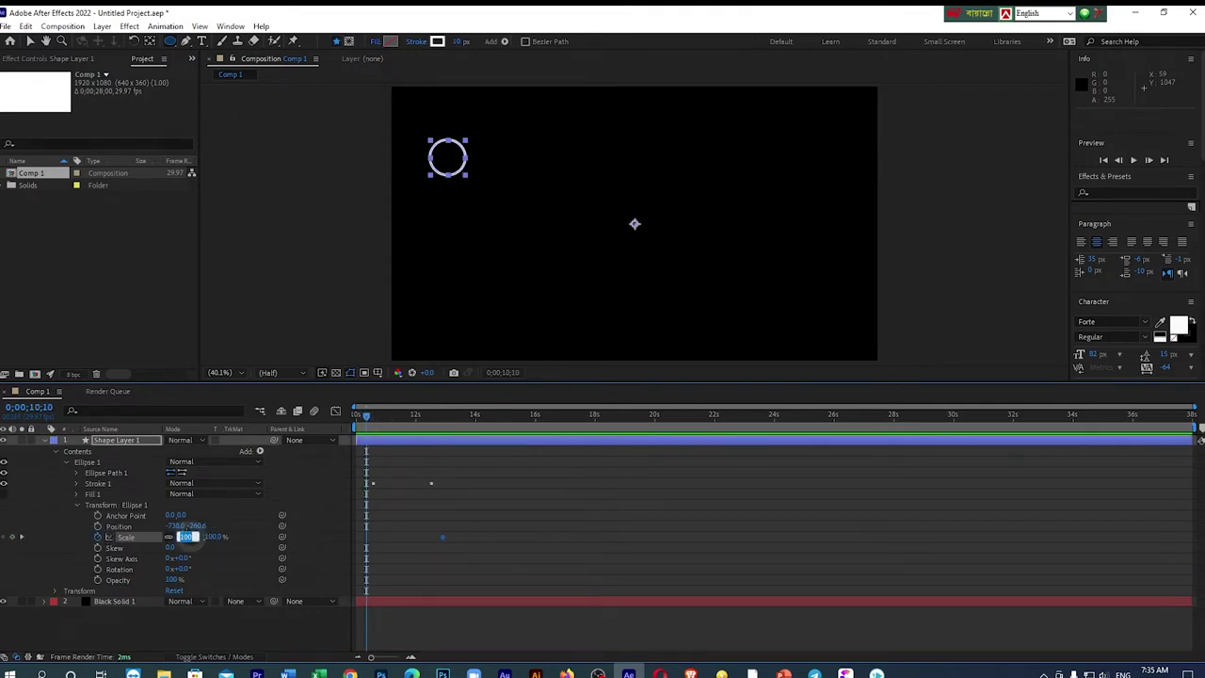
pyautogui.write('0')
pyautogui.click(249, 539)
# - Preview the growing circle and select both Scale keyframes
pyautogui.press('space')
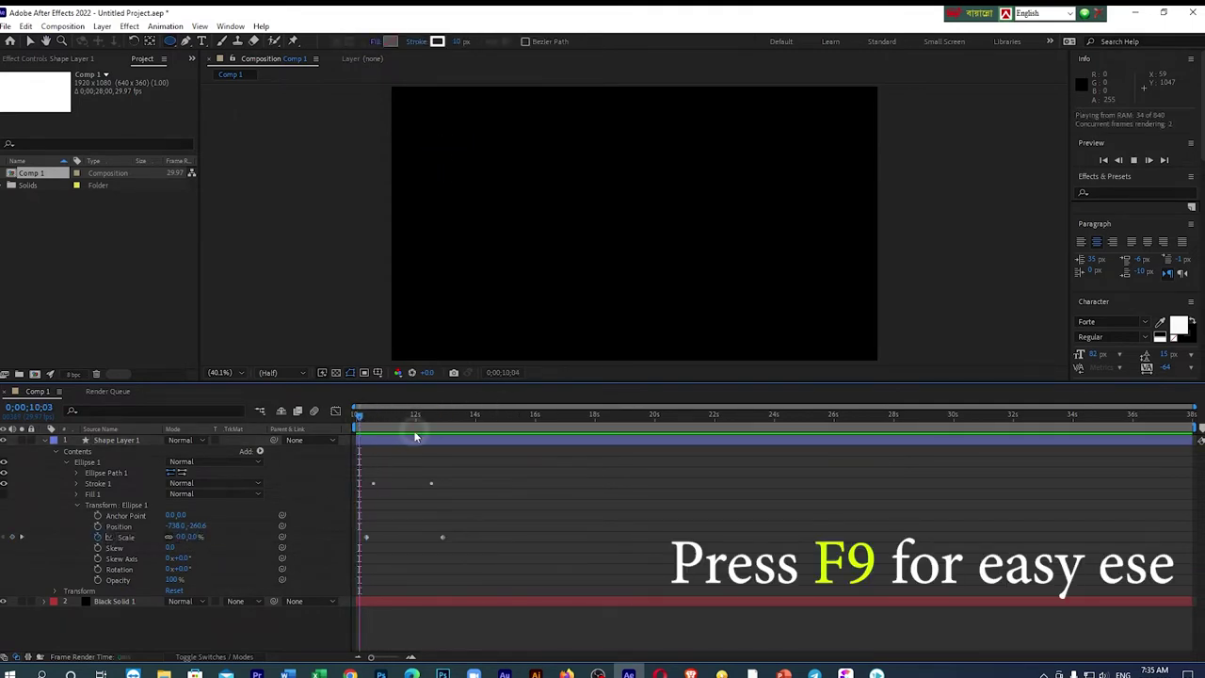
pyautogui.press('space')
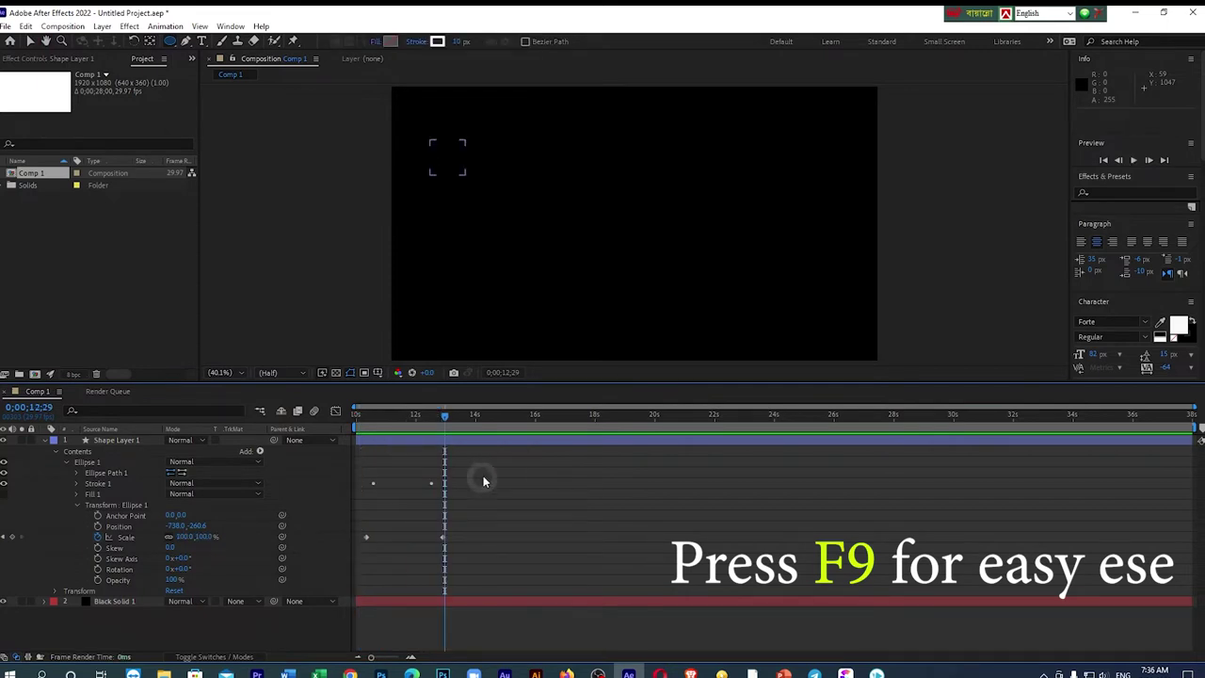
pyautogui.moveTo(494, 462); pyautogui.dragTo(360, 554)
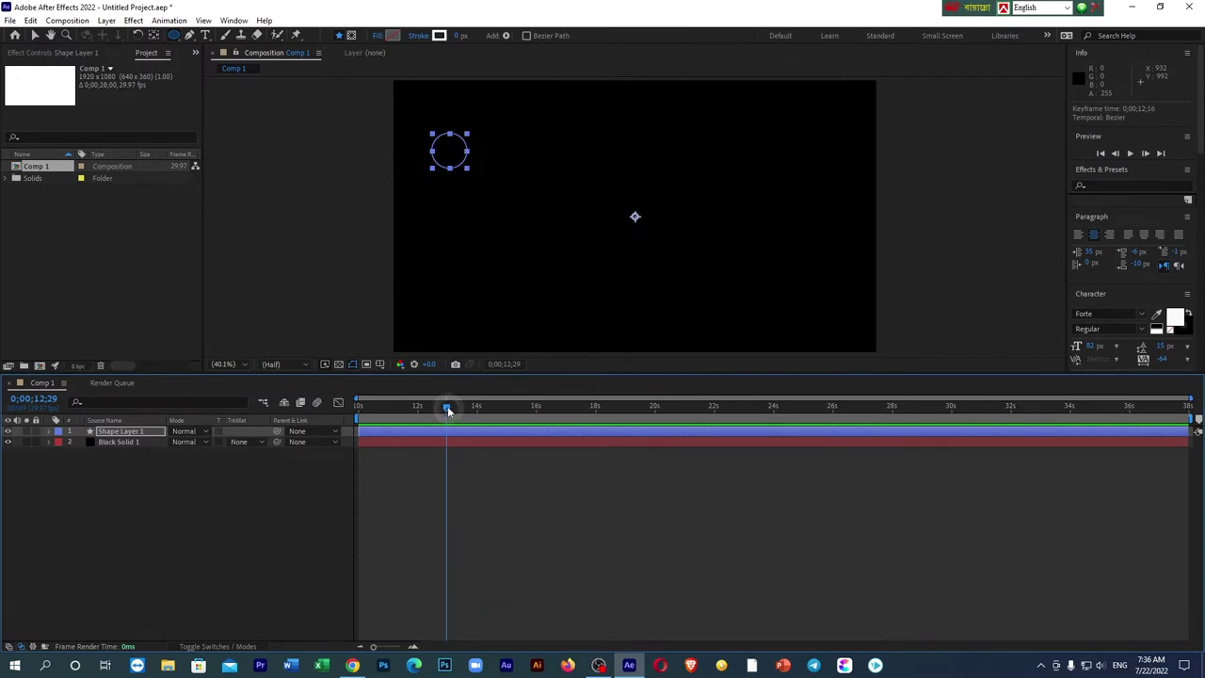
pyautogui.moveTo(449, 409); pyautogui.dragTo(356, 435)
pyautogui.click(503, 511)
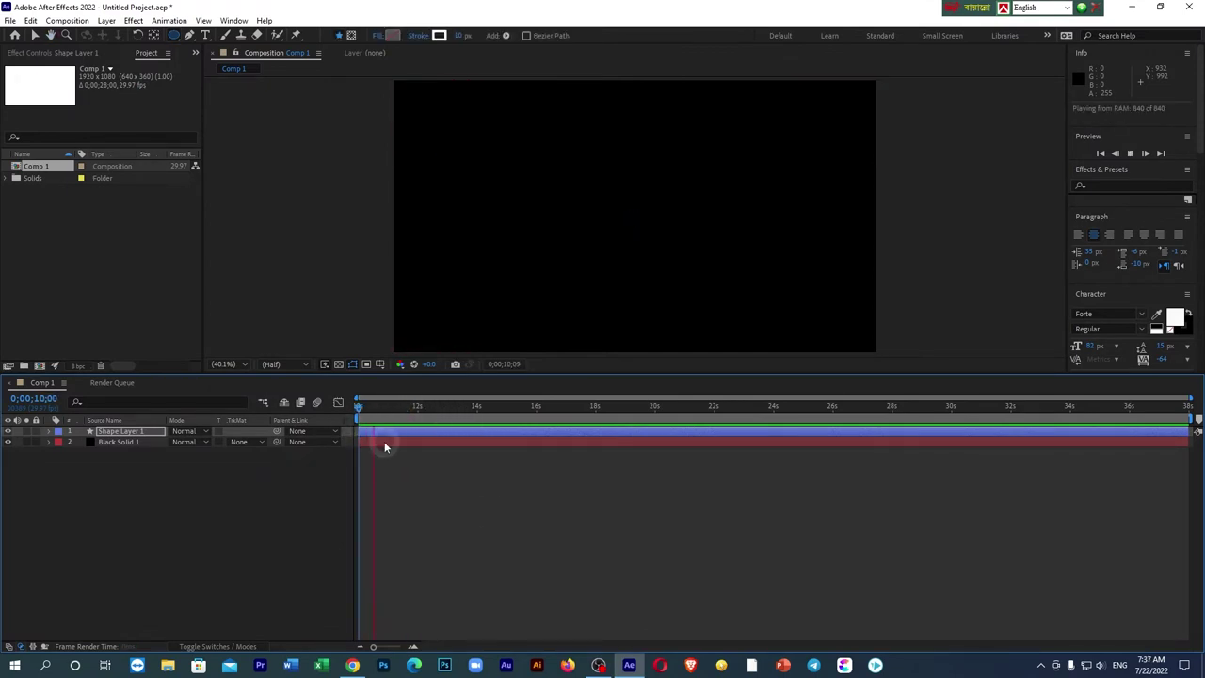
# - End the work area at 12;21 and preview the shortened range
pyautogui.press('space')
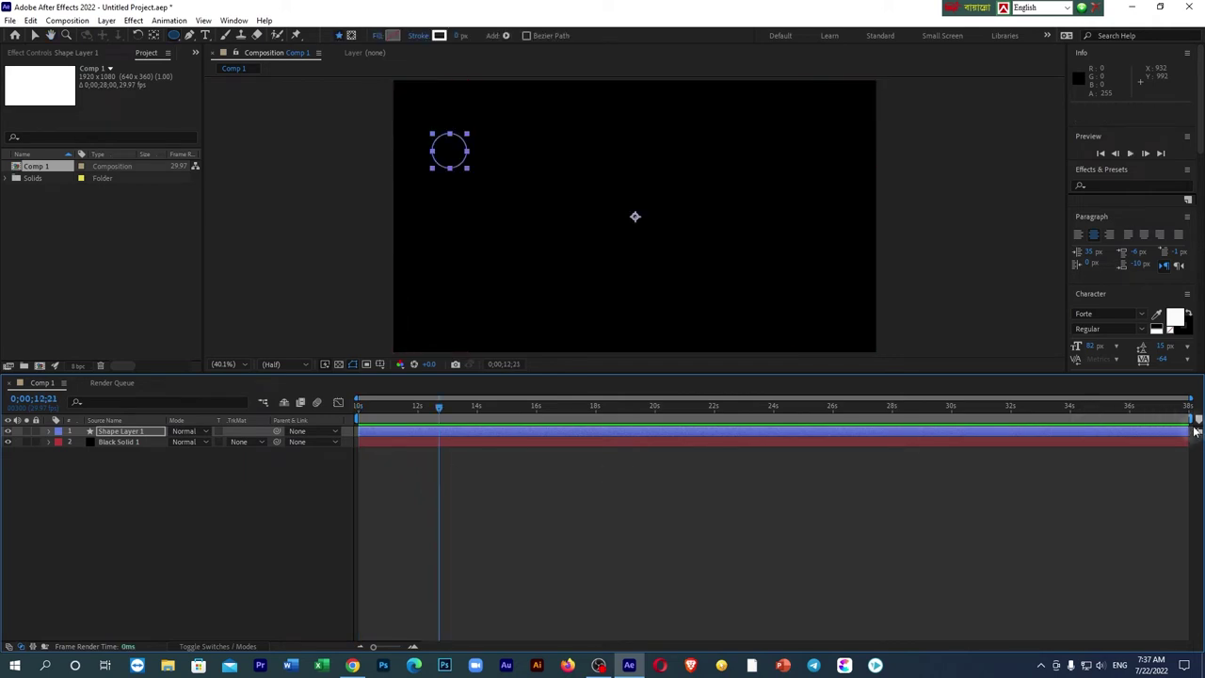
pyautogui.moveTo(1190, 421); pyautogui.dragTo(440, 439)
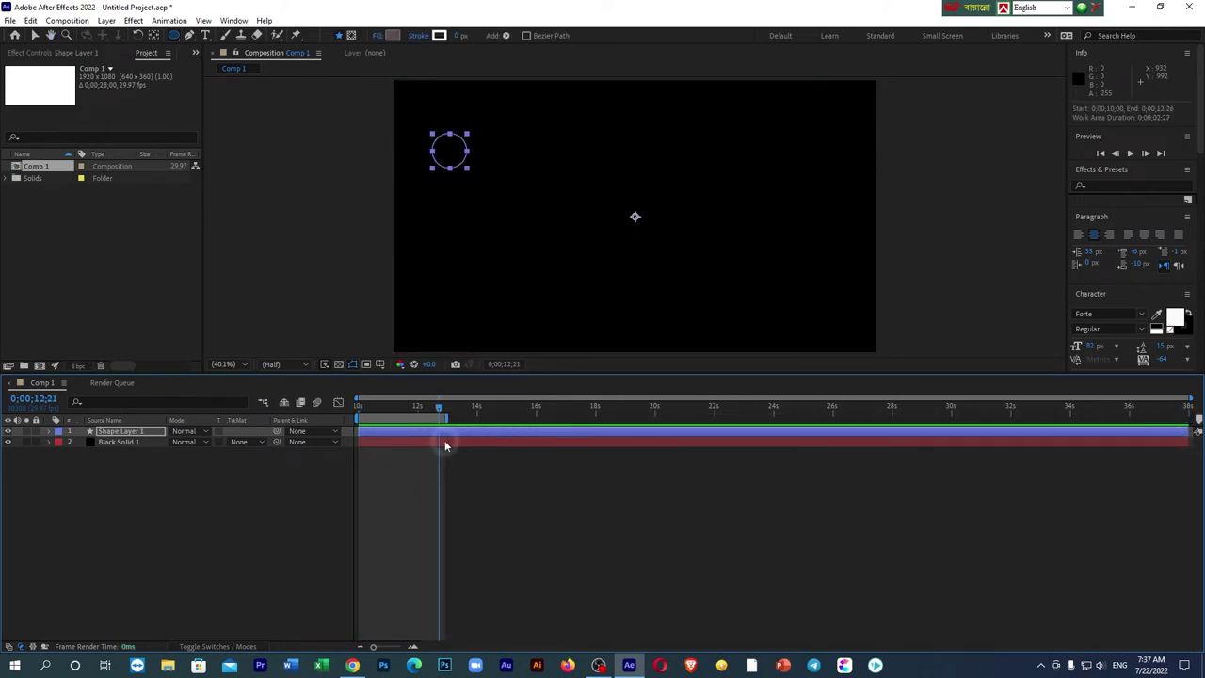
pyautogui.press('space')
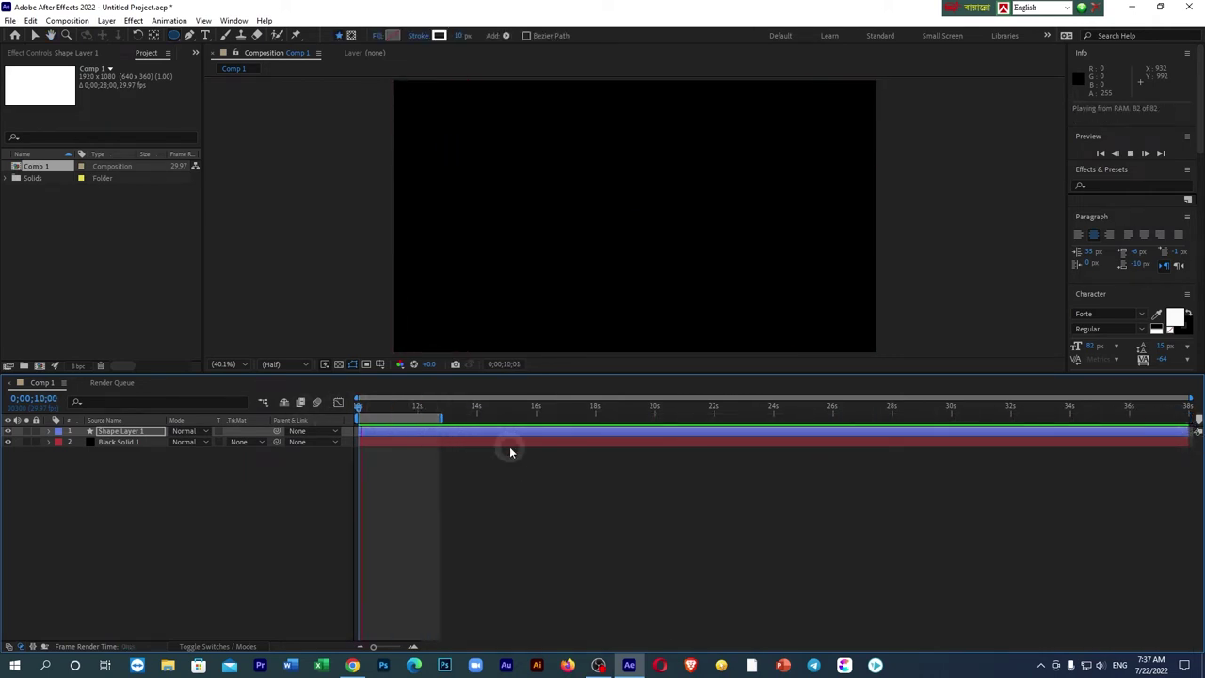
pyautogui.click(395, 405)
# - Trim Black Solid 1 and Shape Layer 1 to end with the work area, then preview
pyautogui.moveTo(1189, 441); pyautogui.dragTo(478, 448)
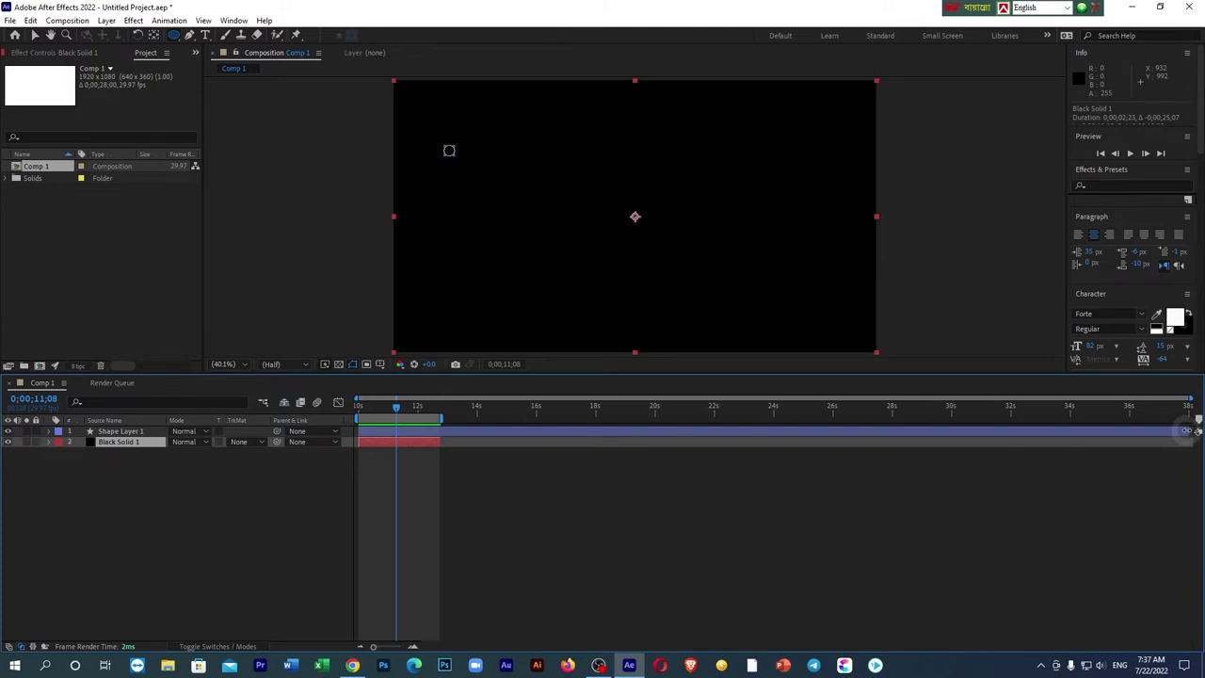
pyautogui.moveTo(1188, 430); pyautogui.dragTo(440, 430)
pyautogui.press('space')
pyautogui.press('space')
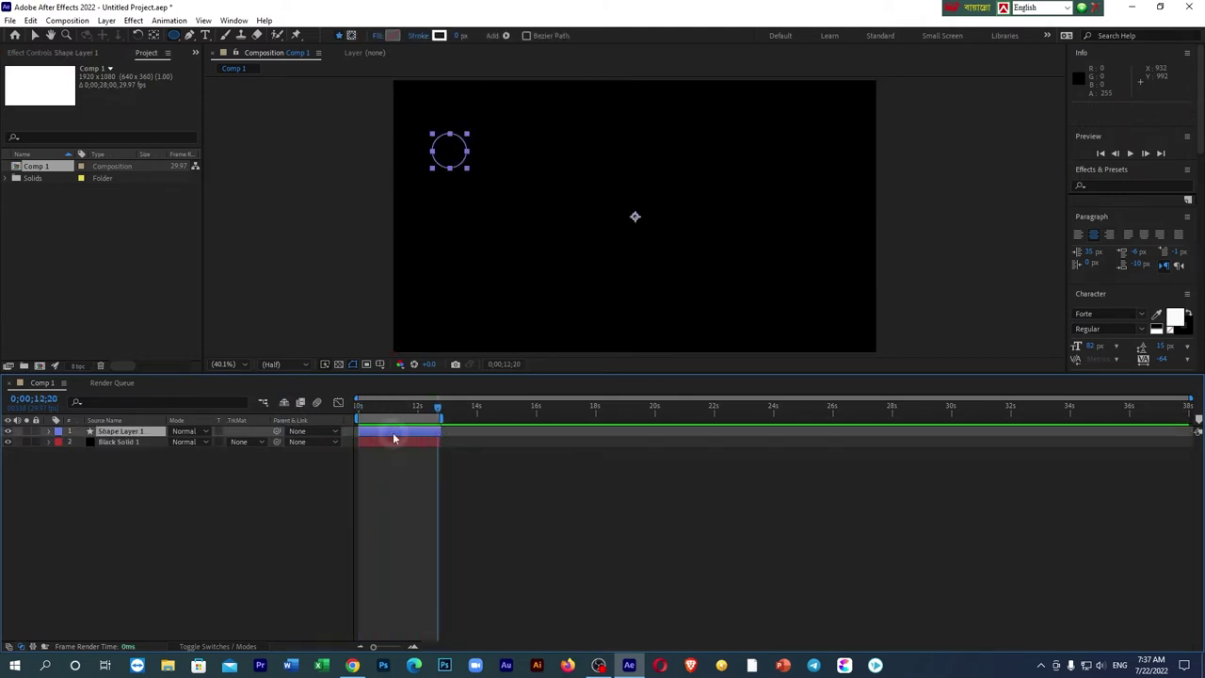
# - Duplicate Shape Layer 1 into 16 stacked copies with Ctrl+D and switch to the Selection tool
pyautogui.click(182, 532)
pyautogui.click(108, 433)
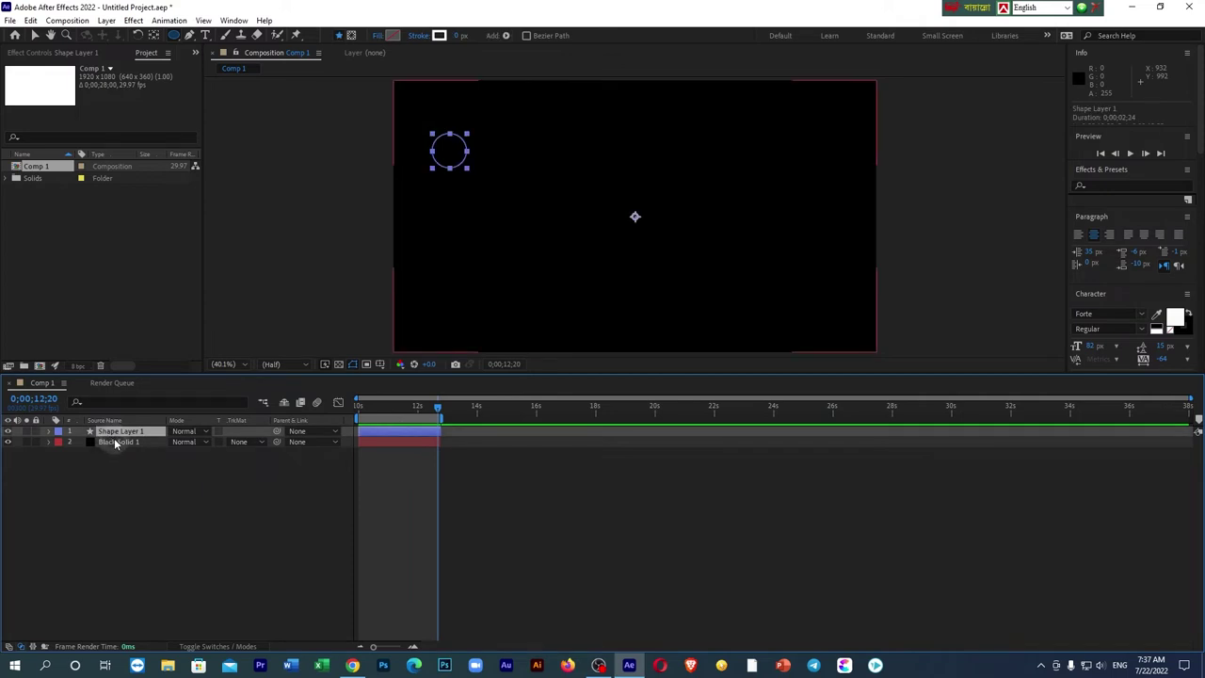
pyautogui.click(129, 441)
pyautogui.click(129, 433)
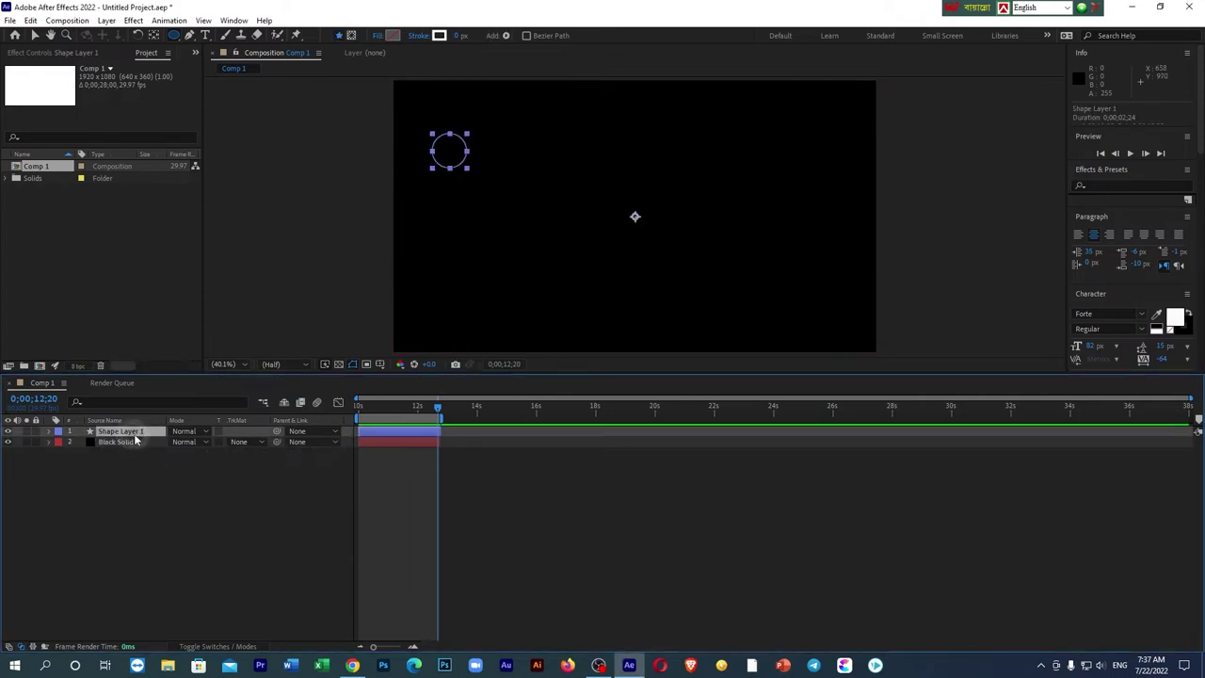
pyautogui.hotkey('ctrl', 'd')
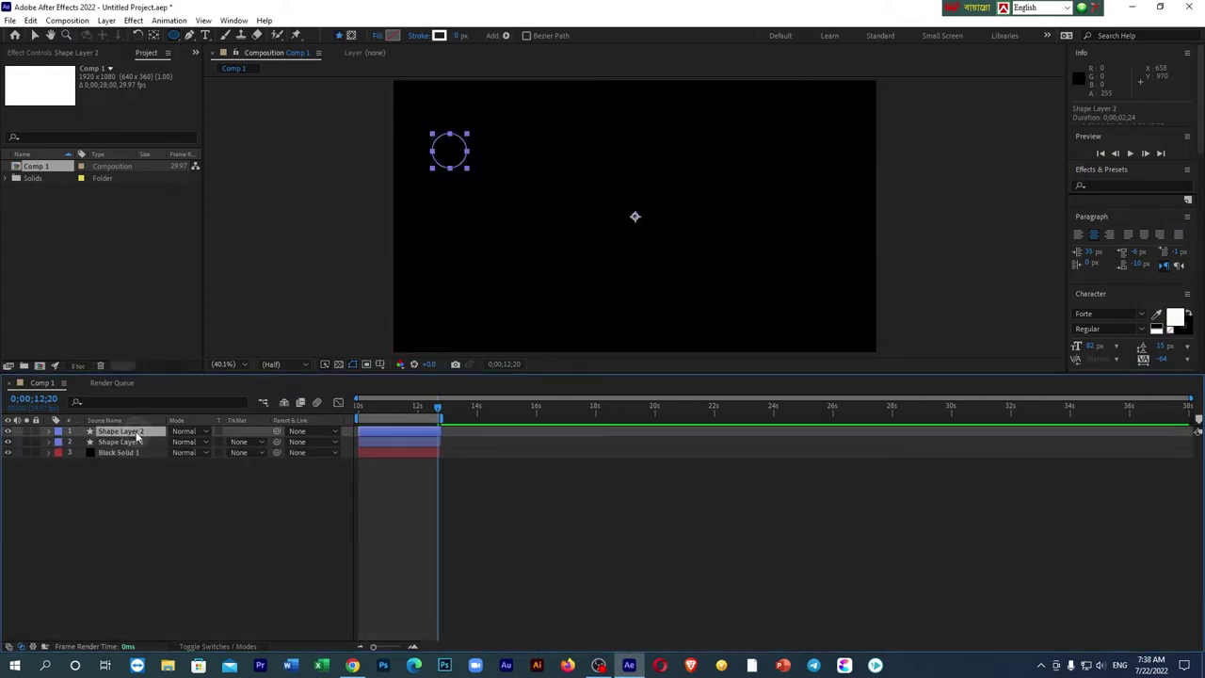
pyautogui.hotkey('ctrl', 'd')
pyautogui.hotkey('ctrl', 'd')
pyautogui.hotkey('ctrl', 'd')
pyautogui.hotkey('ctrl', 'd')
pyautogui.hotkey('ctrl', 'd')
pyautogui.hotkey('ctrl', 'd')
pyautogui.hotkey('ctrl', 'd')
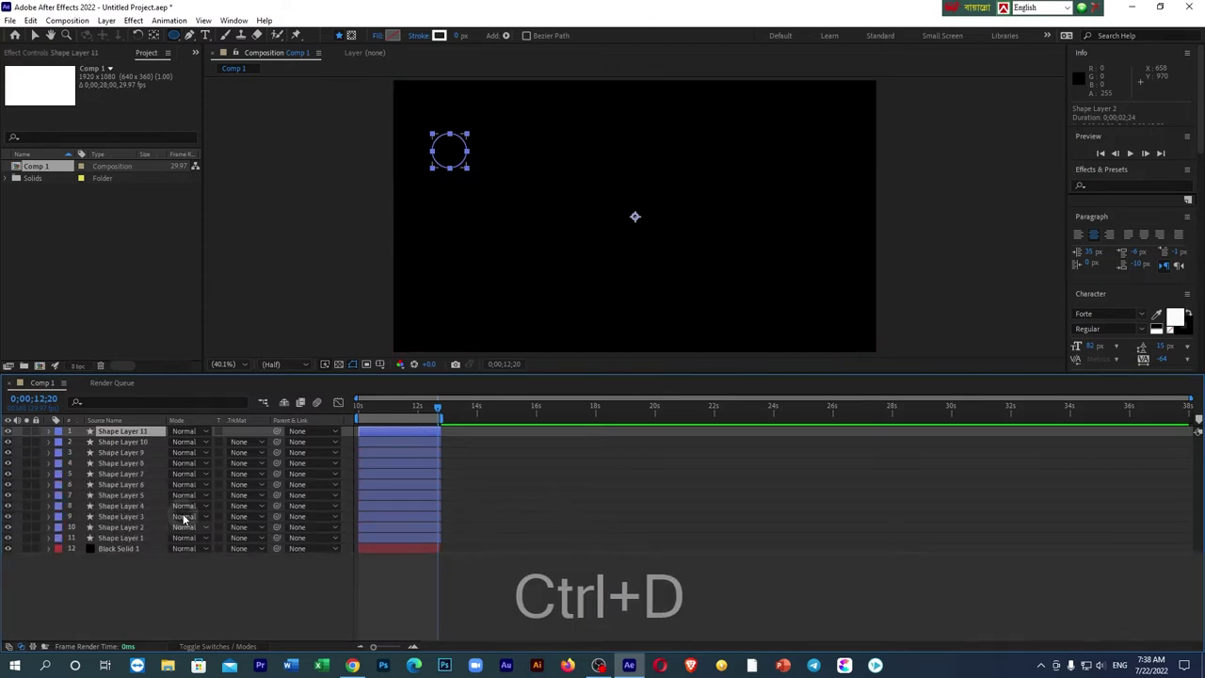
pyautogui.hotkey('ctrl', 'd')
pyautogui.hotkey('ctrl', 'd')
pyautogui.hotkey('ctrl', 'd')
pyautogui.hotkey('ctrl', 'd')
pyautogui.moveTo(438, 411); pyautogui.dragTo(340, 427)
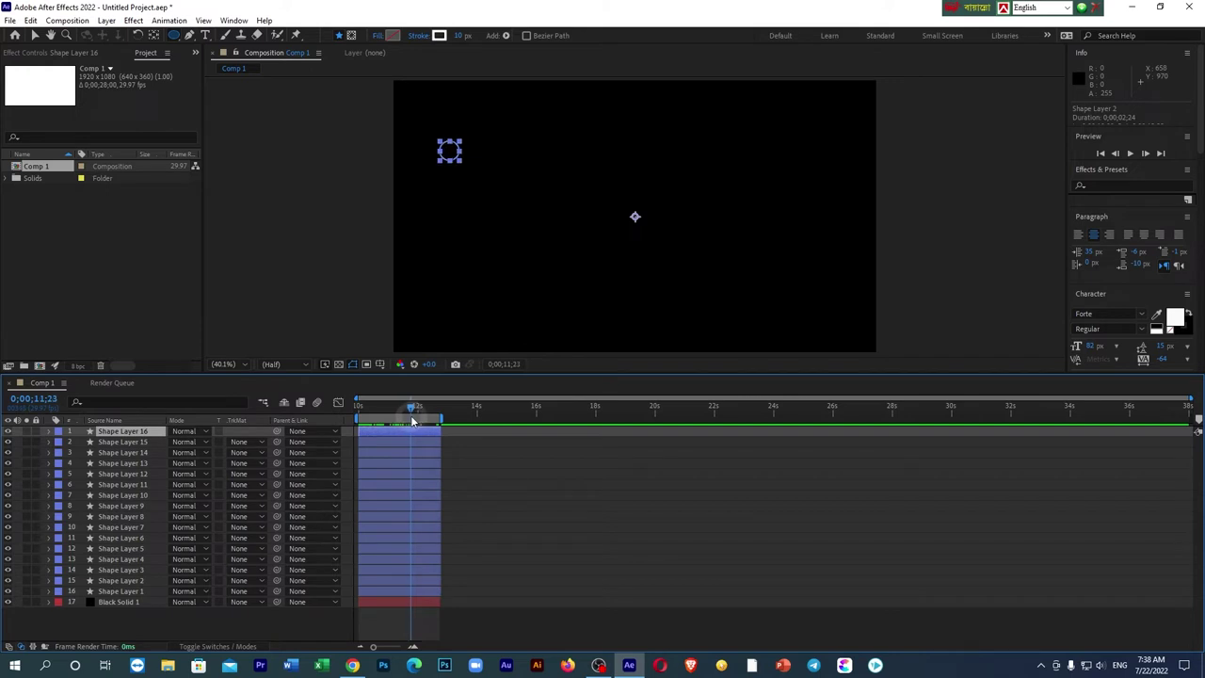
pyautogui.click(128, 631)
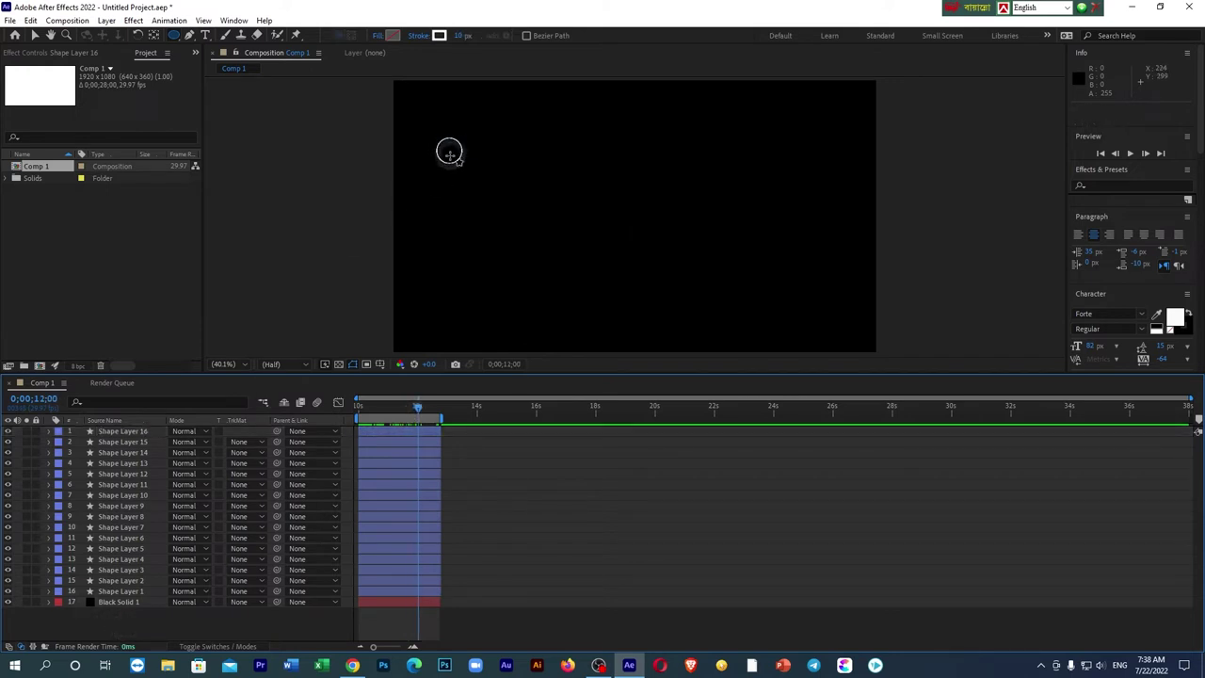
pyautogui.press('v')
pyautogui.click(458, 162)
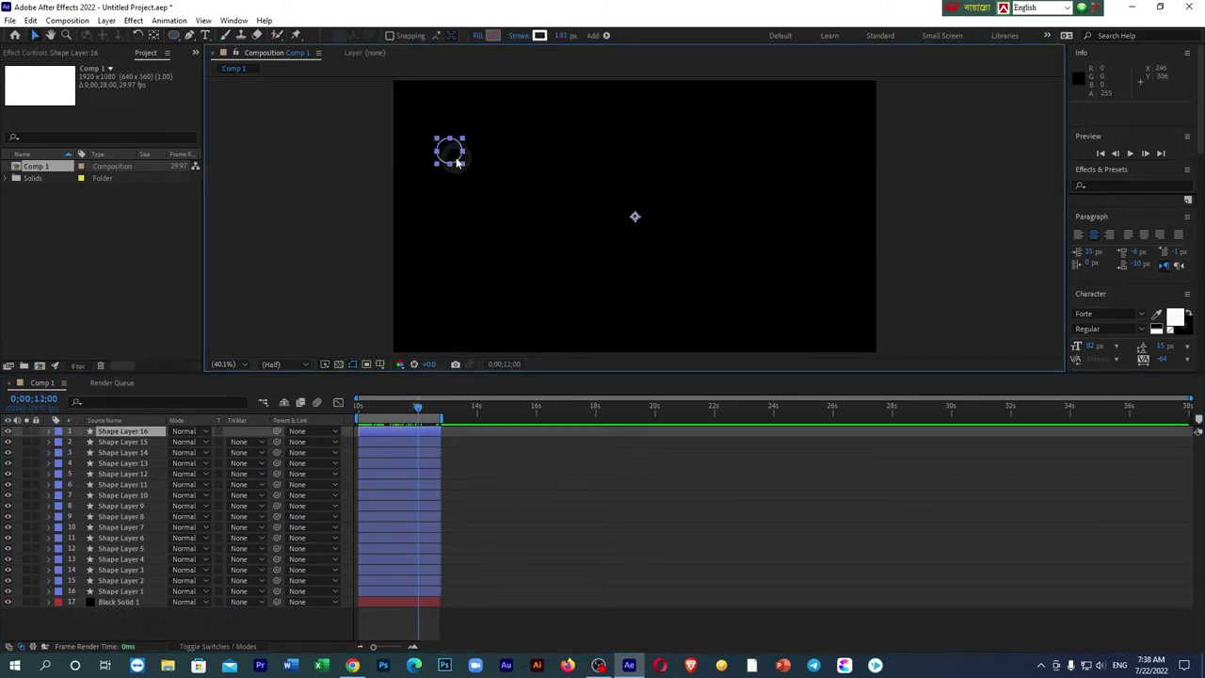
# - Drag the stacked circles out to scattered spots across the frame, undoing misplaced moves
pyautogui.moveTo(458, 162); pyautogui.dragTo(446, 311)
pyautogui.moveTo(455, 161); pyautogui.dragTo(571, 151)
pyautogui.click(439, 172)
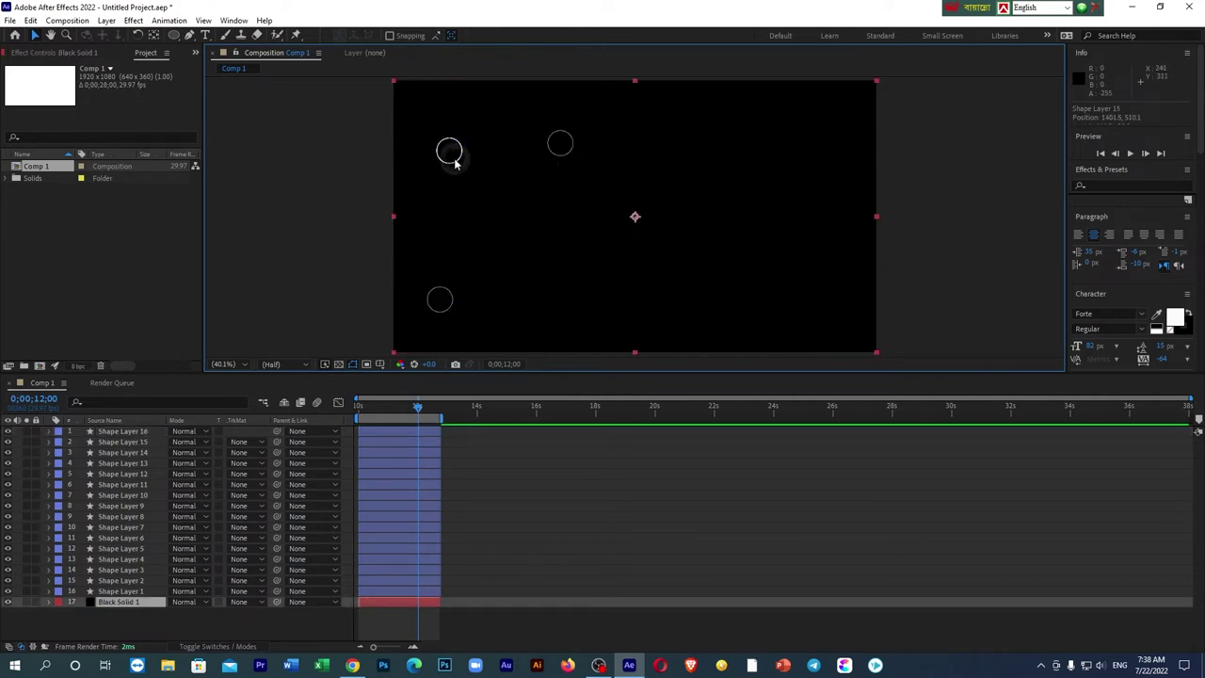
pyautogui.moveTo(456, 148)
pyautogui.mouseDown()
pyautogui.moveTo(517, 161)
pyautogui.moveTo(504, 195)
pyautogui.moveTo(693, 145)
pyautogui.moveTo(619, 236)
pyautogui.moveTo(799, 252)
pyautogui.moveTo(796, 302)
pyautogui.moveTo(791, 198)
pyautogui.moveTo(814, 118)
pyautogui.moveTo(508, 250)
pyautogui.mouseUp()
pyautogui.hotkey('ctrl', 'z')
pyautogui.click(122, 592)
pyautogui.click(452, 157)
pyautogui.moveTo(526, 207); pyautogui.dragTo(527, 197)
pyautogui.moveTo(449, 150)
pyautogui.mouseDown()
pyautogui.moveTo(592, 313)
pyautogui.moveTo(508, 110)
pyautogui.mouseUp()
pyautogui.moveTo(449, 151)
pyautogui.mouseDown()
pyautogui.moveTo(646, 203)
pyautogui.moveTo(694, 286)
pyautogui.moveTo(724, 231)
pyautogui.moveTo(640, 132)
pyautogui.mouseUp()
pyautogui.hotkey('ctrl', 'z')
# - Duplicate extra circles into the empty areas, reaching 26 layers, and preview
pyautogui.moveTo(461, 155)
pyautogui.mouseDown()
pyautogui.moveTo(634, 115)
pyautogui.moveTo(740, 321)
pyautogui.mouseUp()
pyautogui.hotkey('ctrl', 'd')
pyautogui.hotkey('ctrl', 'd')
pyautogui.hotkey('ctrl', 'd')
pyautogui.moveTo(739, 321)
pyautogui.mouseDown()
pyautogui.moveTo(453, 203)
pyautogui.moveTo(440, 135)
pyautogui.moveTo(521, 308)
pyautogui.moveTo(829, 245)
pyautogui.moveTo(565, 261)
pyautogui.moveTo(580, 186)
pyautogui.moveTo(749, 120)
pyautogui.moveTo(657, 326)
pyautogui.mouseUp()
pyautogui.hotkey('ctrl', 'd')
pyautogui.moveTo(739, 321)
pyautogui.mouseDown()
pyautogui.moveTo(848, 329)
pyautogui.moveTo(842, 173)
pyautogui.mouseUp()
pyautogui.moveTo(741, 323); pyautogui.dragTo(721, 334)
pyautogui.press('space')
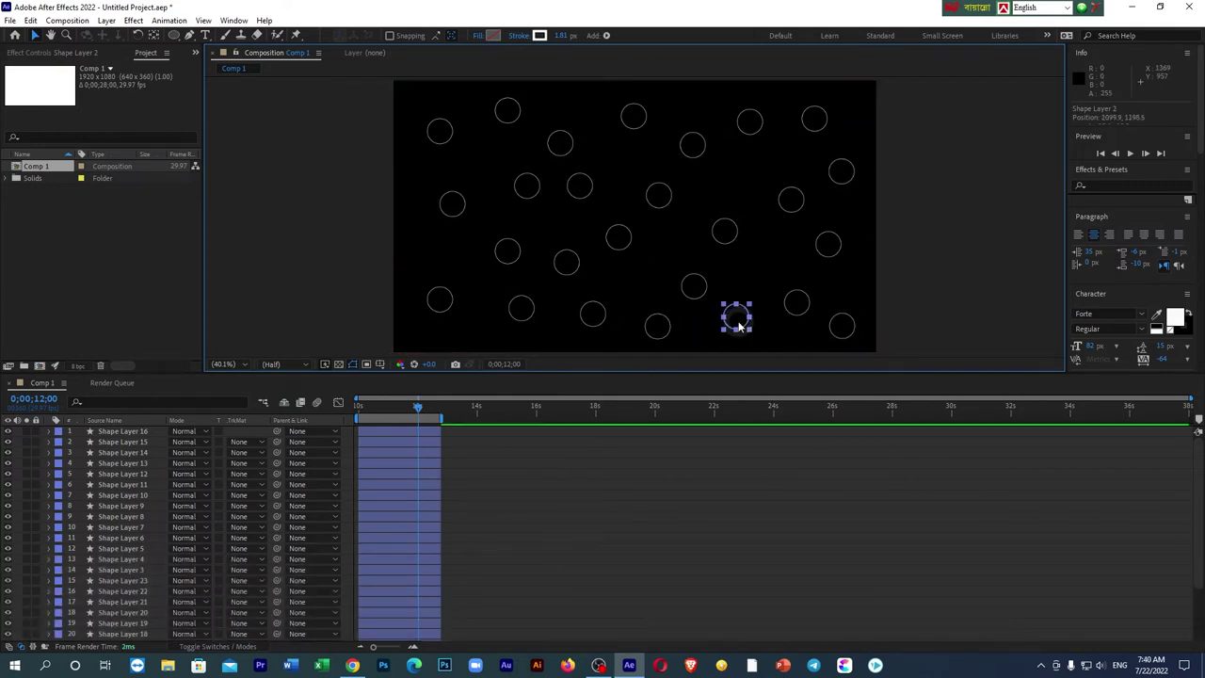
pyautogui.scroll(-2, 874, 490)
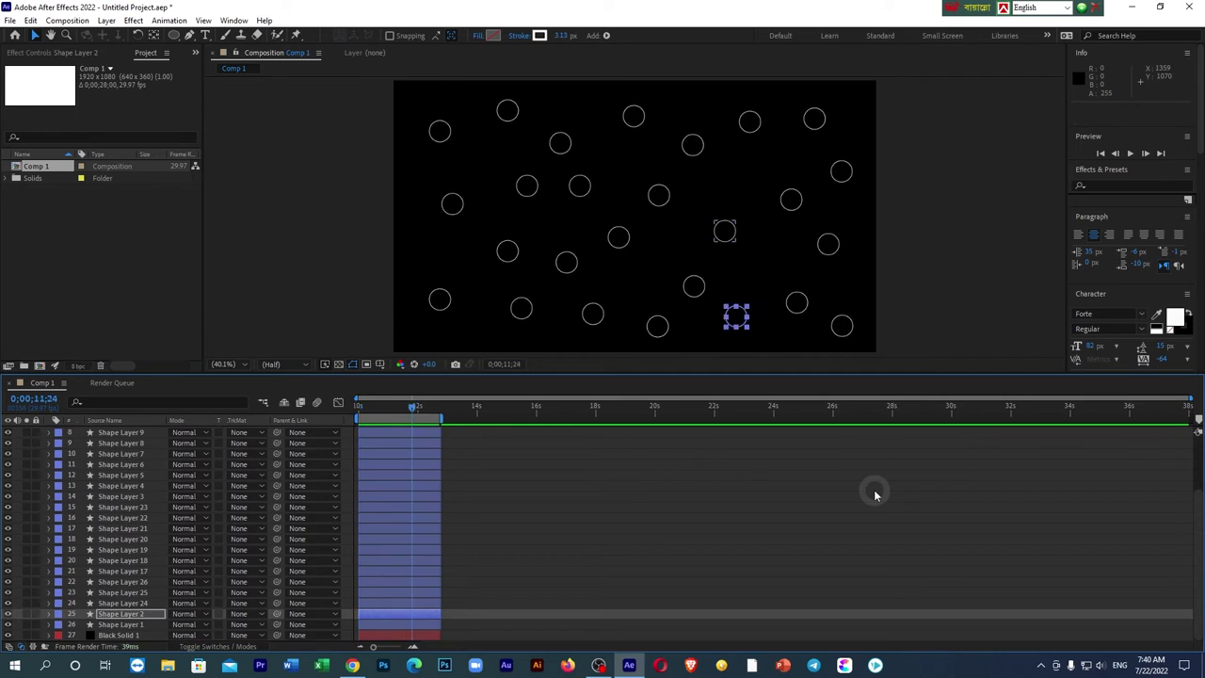
# - Nudge each circle layer's bar slightly right so their start times are offset, then preview
pyautogui.click(377, 597)
pyautogui.moveTo(377, 597)
pyautogui.mouseDown()
pyautogui.moveTo(392, 596)
pyautogui.moveTo(384, 570)
pyautogui.mouseUp()
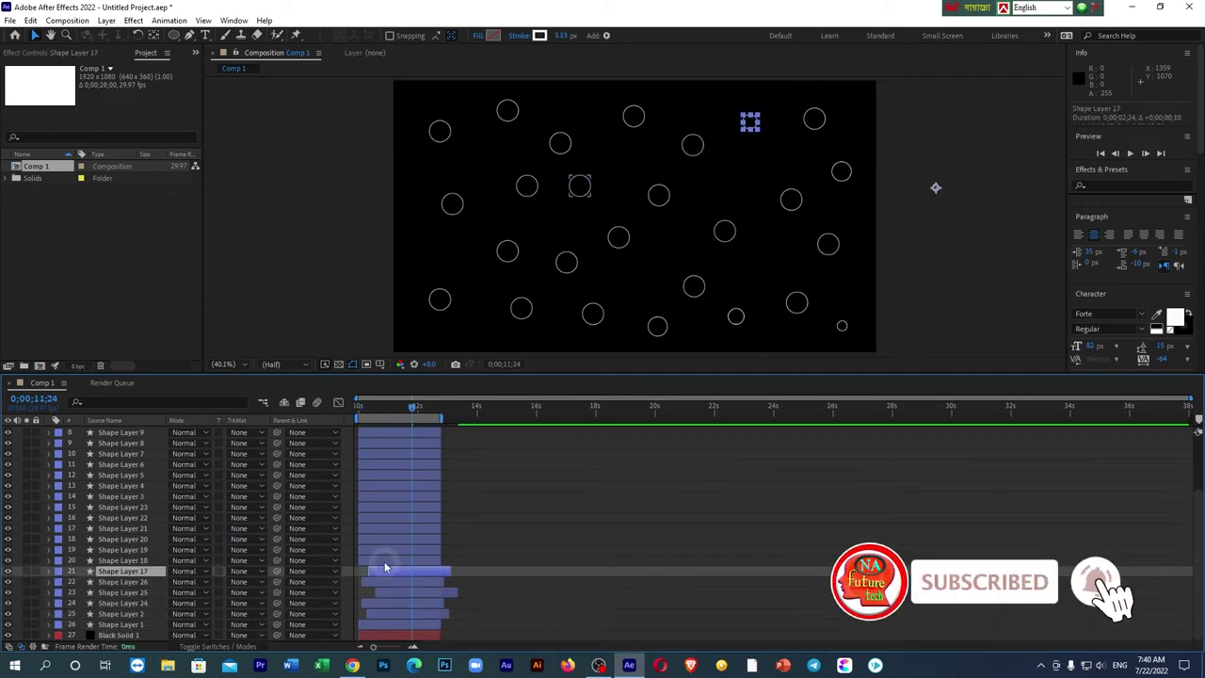
pyautogui.moveTo(391, 561); pyautogui.dragTo(405, 549)
pyautogui.moveTo(395, 539)
pyautogui.mouseDown()
pyautogui.moveTo(409, 539)
pyautogui.moveTo(393, 530)
pyautogui.mouseUp()
pyautogui.moveTo(386, 507); pyautogui.dragTo(396, 507)
pyautogui.moveTo(386, 496)
pyautogui.mouseDown()
pyautogui.moveTo(403, 465)
pyautogui.moveTo(383, 486)
pyautogui.moveTo(400, 495)
pyautogui.mouseUp()
pyautogui.scroll(3, 703, 565)
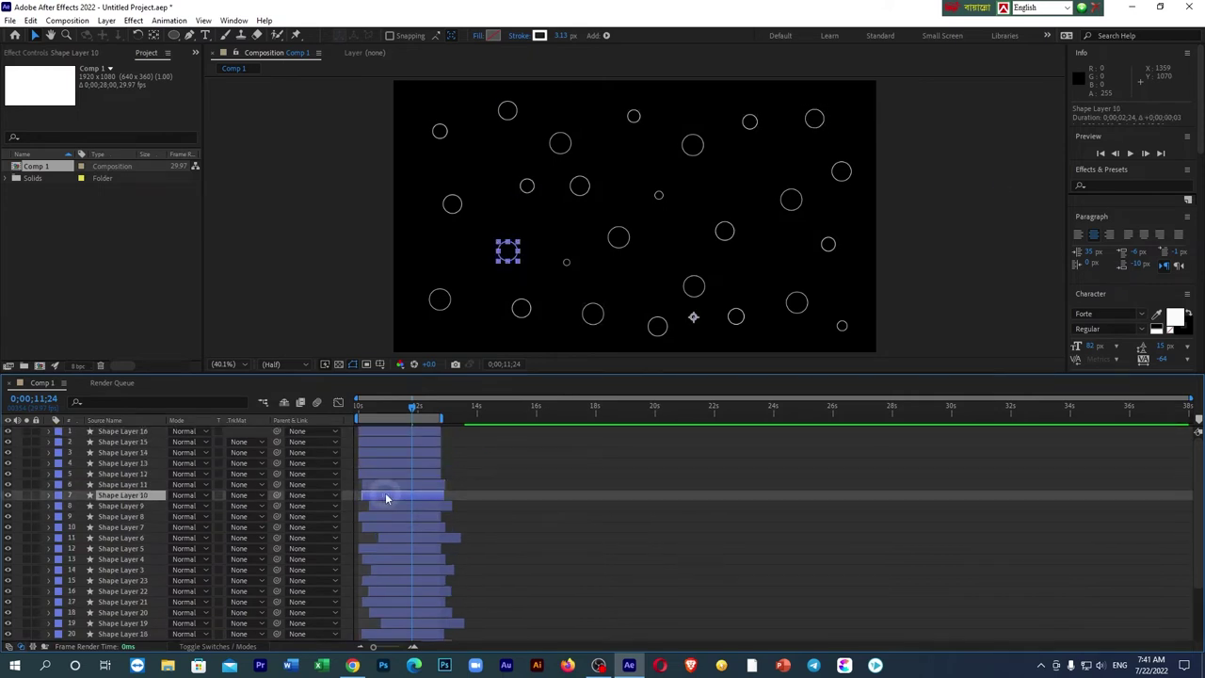
pyautogui.moveTo(388, 452); pyautogui.dragTo(396, 452)
pyautogui.moveTo(388, 475)
pyautogui.mouseDown()
pyautogui.moveTo(395, 436)
pyautogui.moveTo(393, 447)
pyautogui.mouseUp()
pyautogui.click(392, 464)
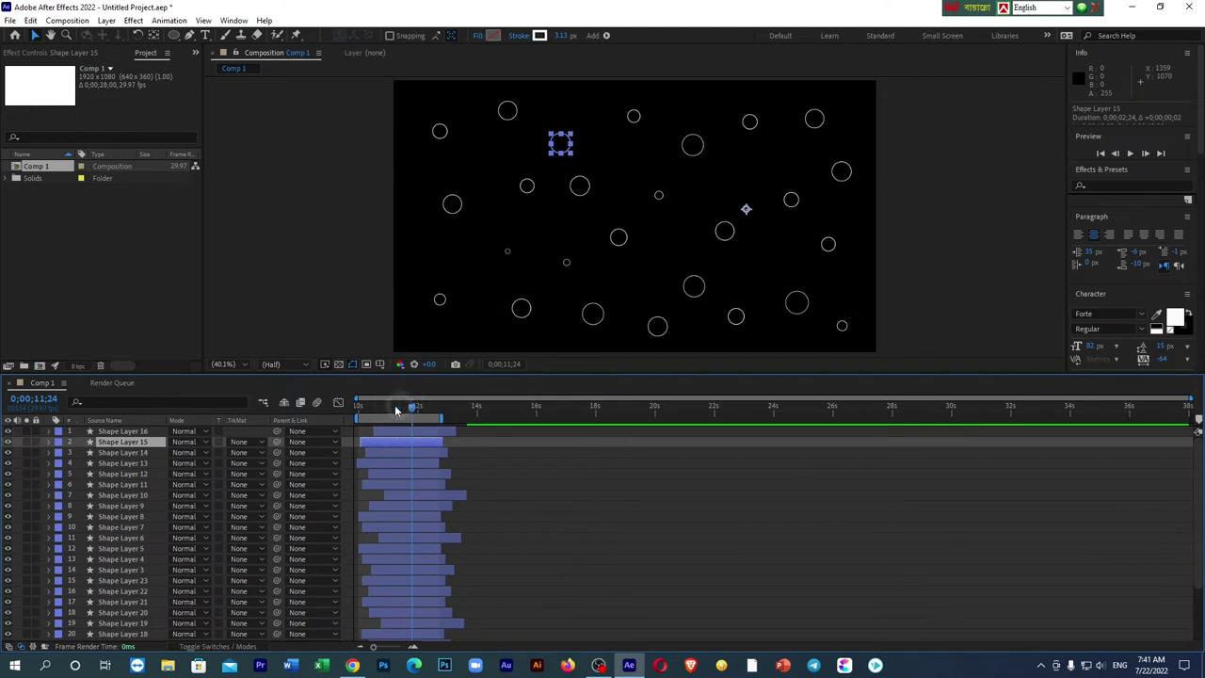
pyautogui.press('space')
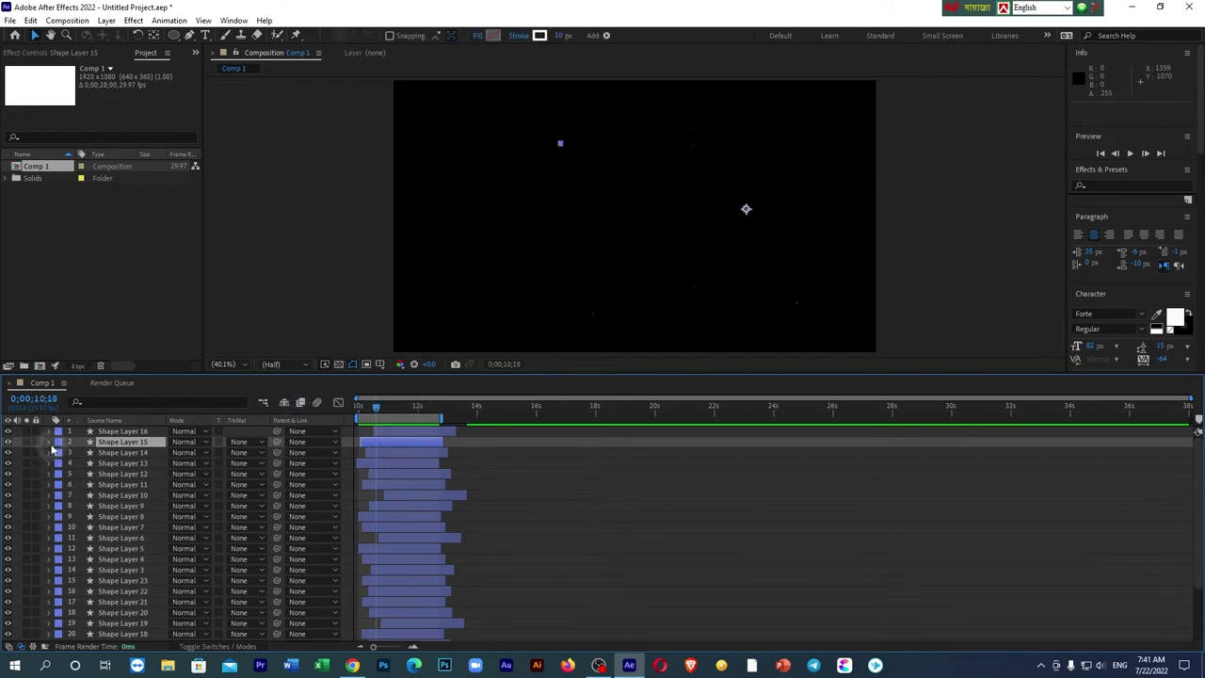
# - Change Shape Layer 15's Stroke 1 colour from white to yellow
pyautogui.click(48, 441)
pyautogui.click(61, 453)
pyautogui.click(71, 463)
pyautogui.click(81, 485)
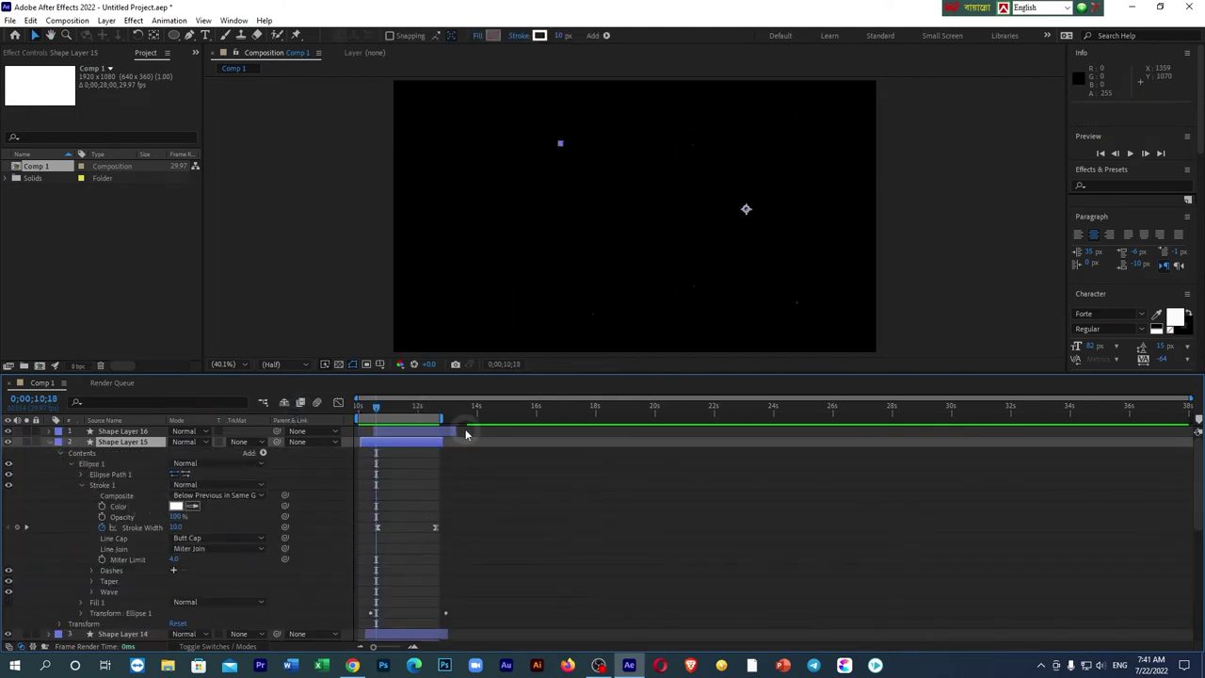
pyautogui.click(175, 506)
pyautogui.click(948, 394)
pyautogui.click(1054, 237)
# - Scrub back to the 10-second start and preview the animation with the yellow bubble
pyautogui.moveTo(393, 409); pyautogui.dragTo(414, 409)
pyautogui.scroll(-1, 225, 548)
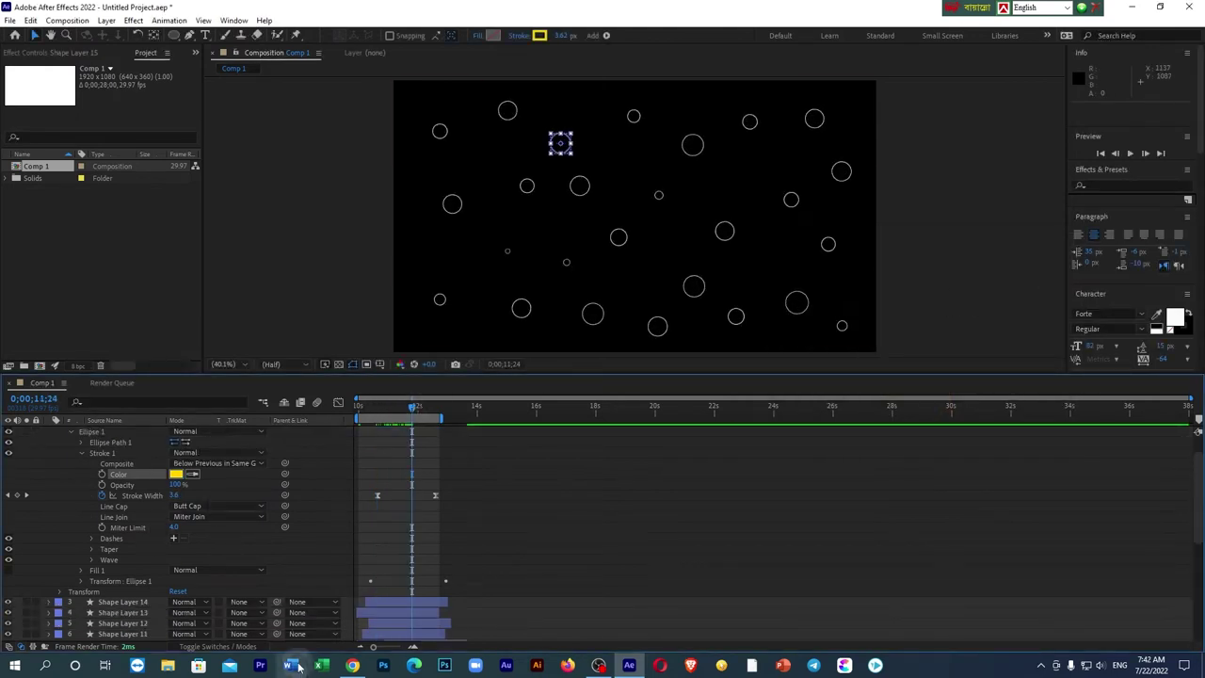
pyautogui.click(71, 431)
pyautogui.moveTo(412, 411); pyautogui.dragTo(357, 426)
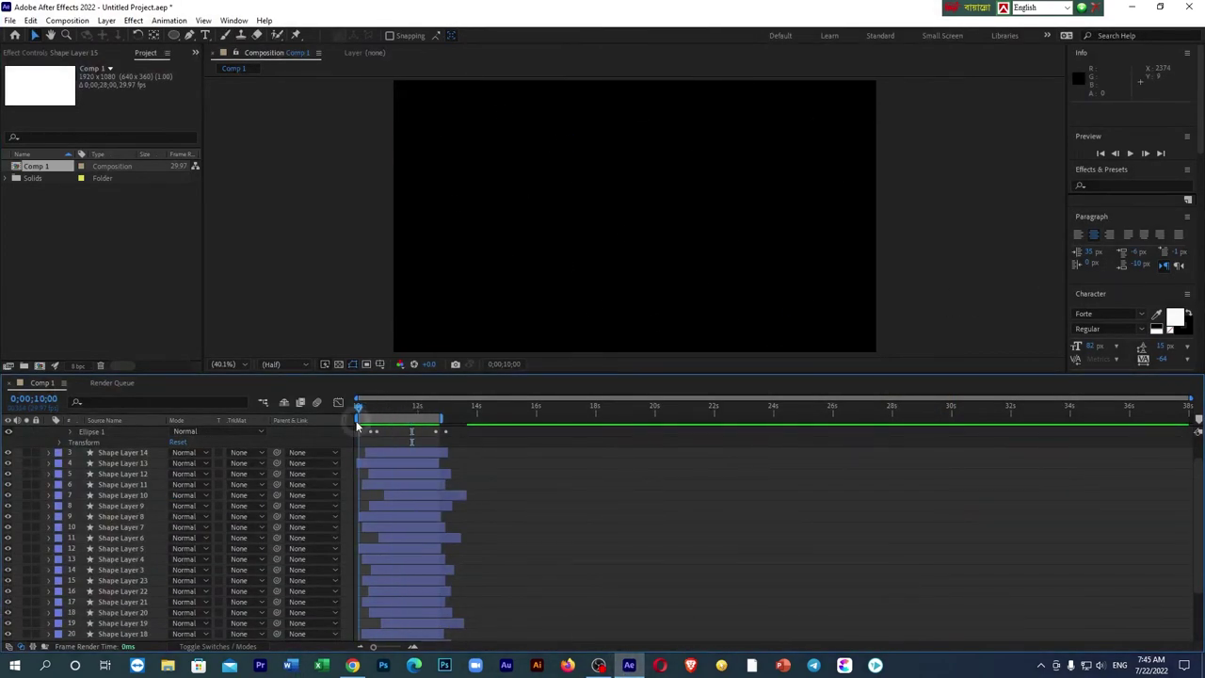
pyautogui.click(563, 145)
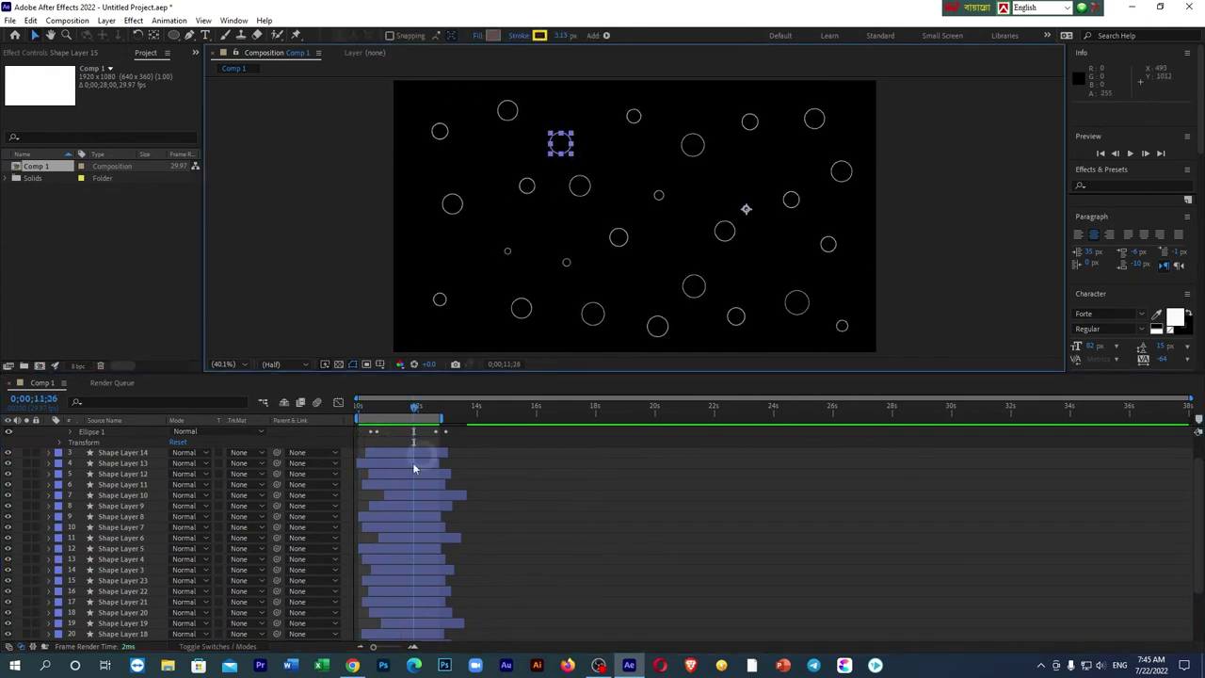
pyautogui.moveTo(565, 35); pyautogui.dragTo(579, 36)
pyautogui.click(609, 546)
pyautogui.press('space')
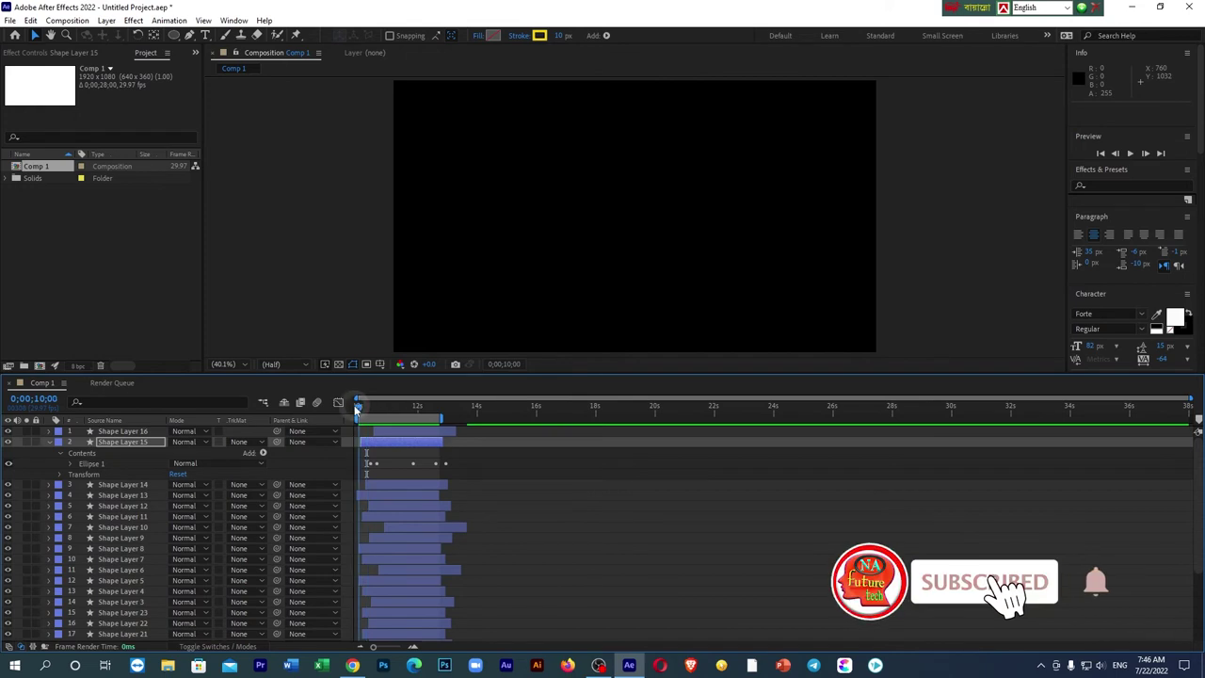
pyautogui.press('space')
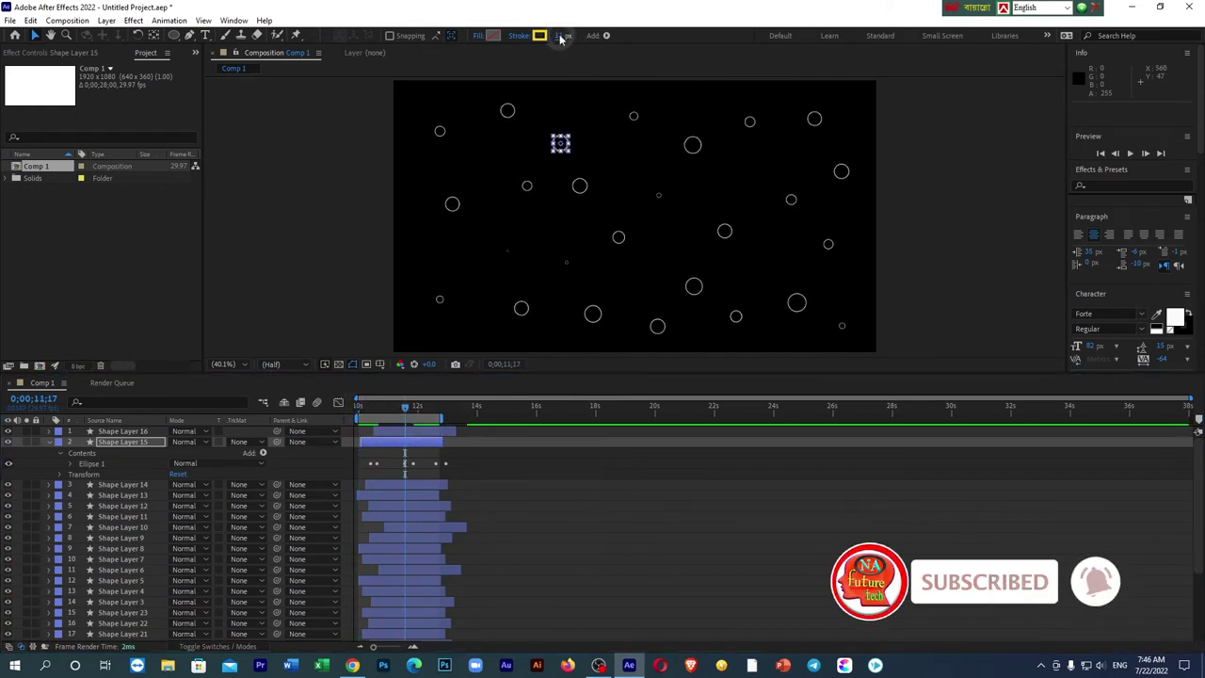
# - Give Shape Layer 13 a yellow stroke with width 15, then preview it
pyautogui.click(50, 496)
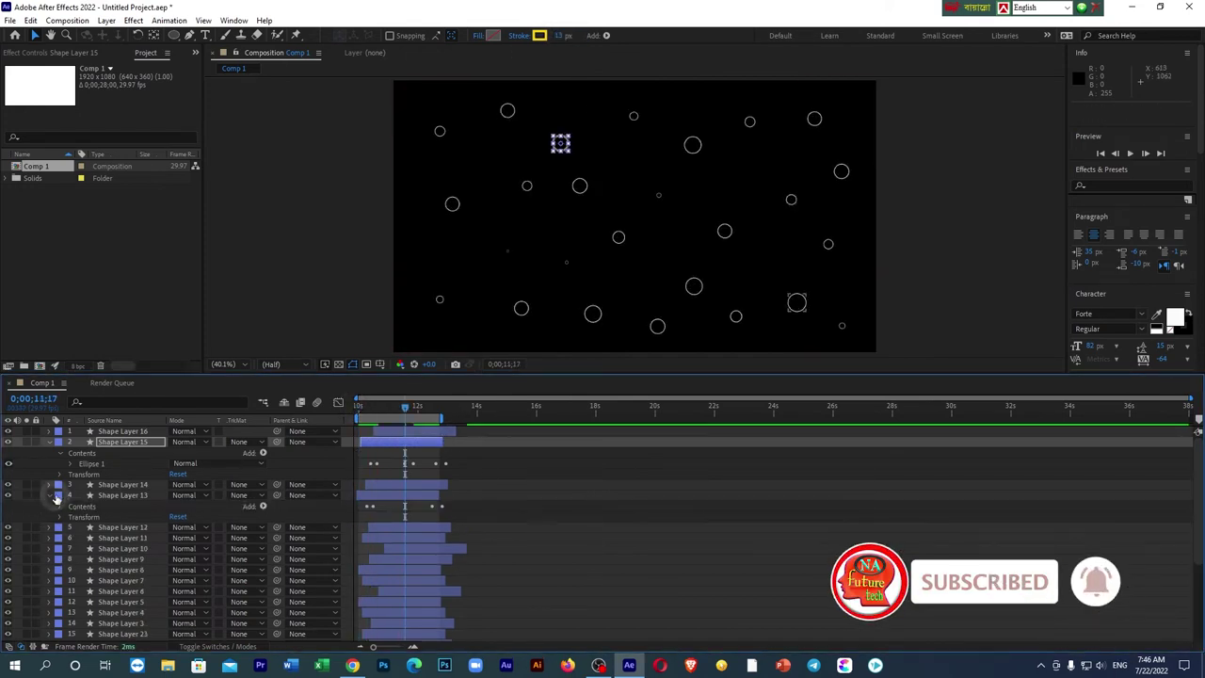
pyautogui.click(113, 497)
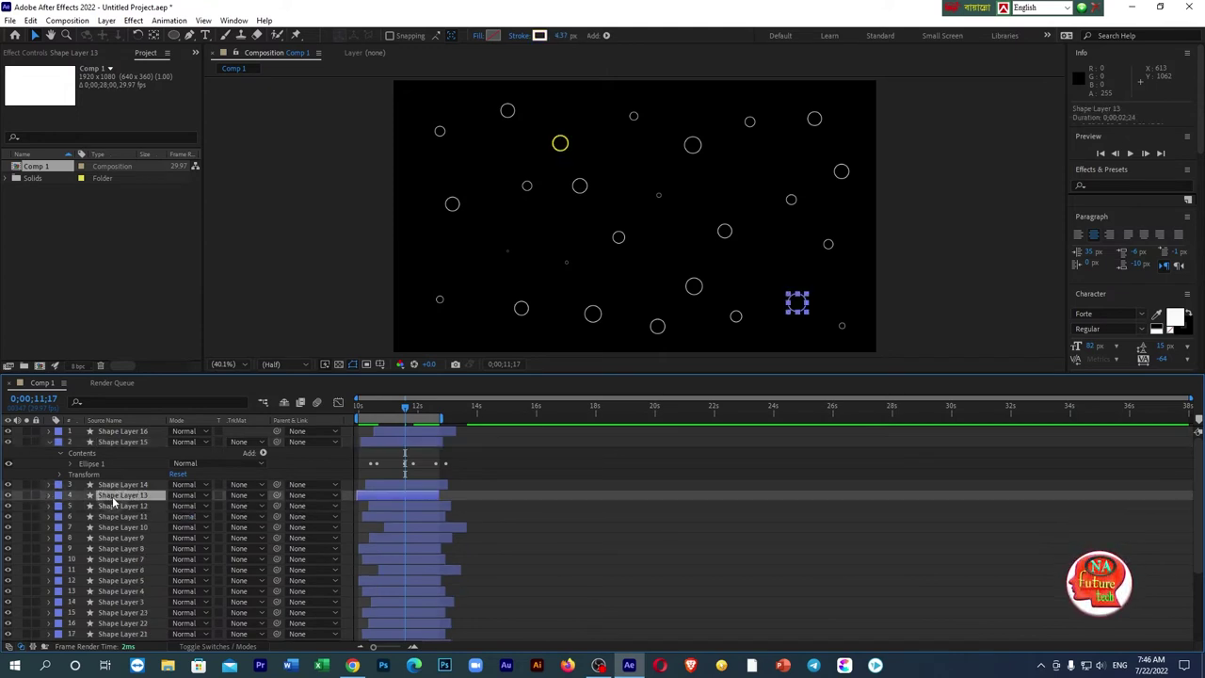
pyautogui.click(50, 496)
pyautogui.click(70, 517)
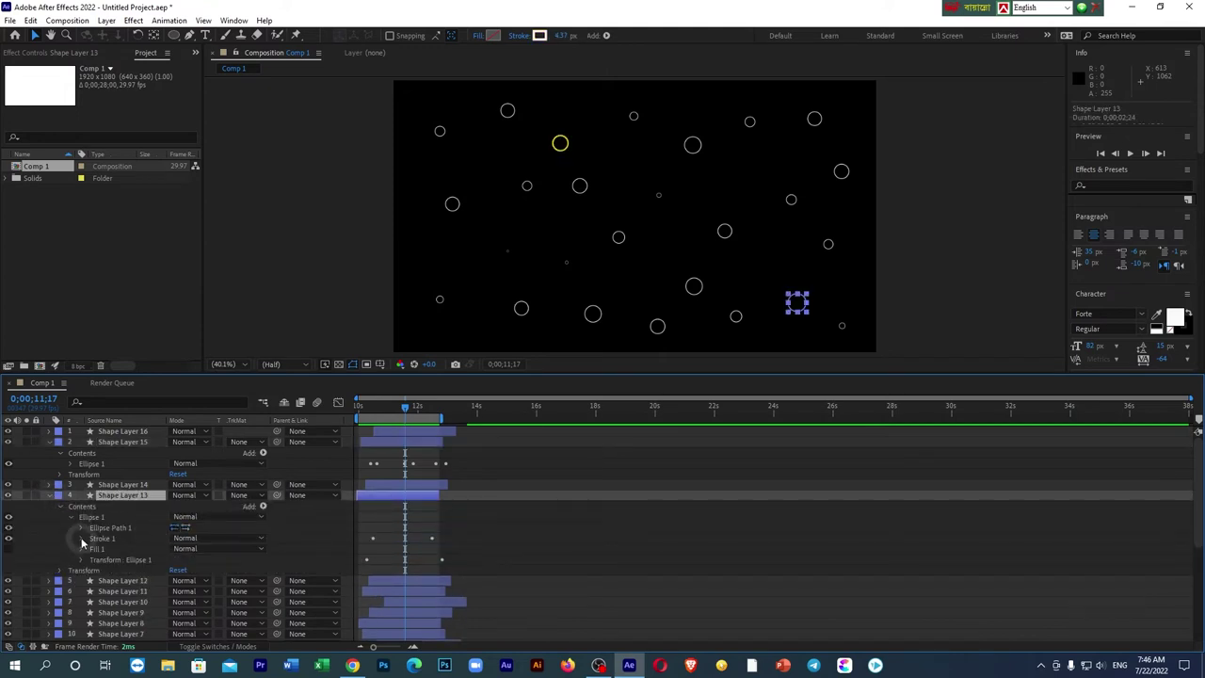
pyautogui.click(81, 539)
pyautogui.click(179, 550)
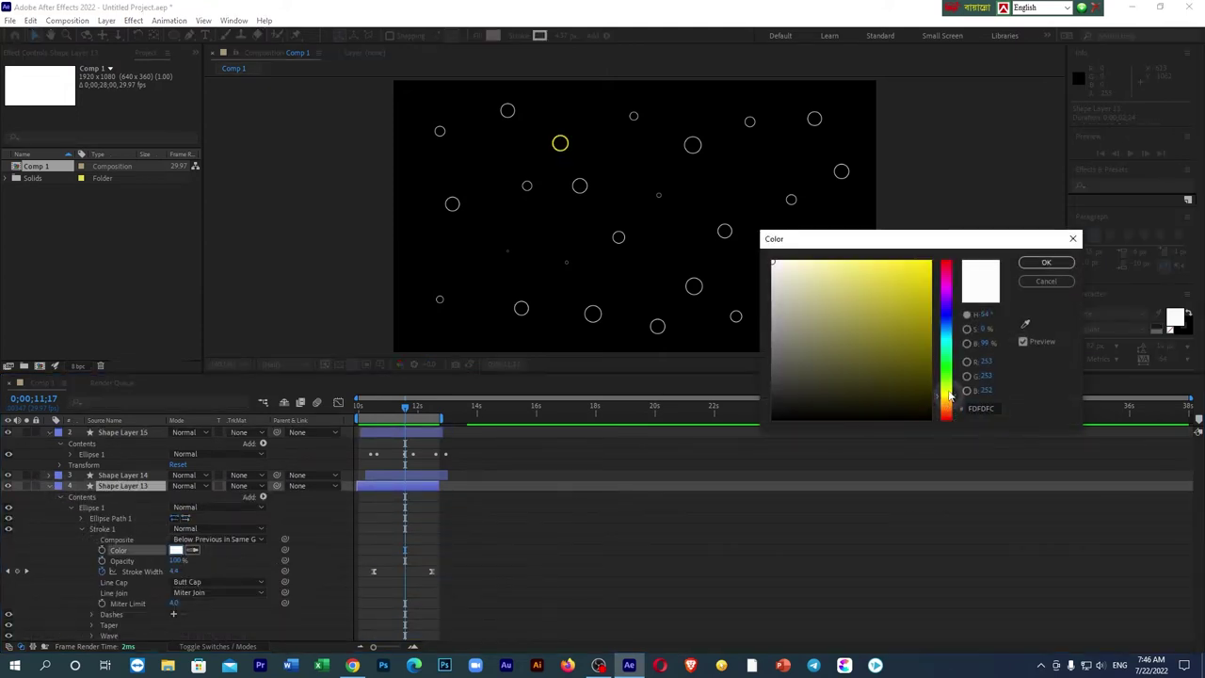
pyautogui.click(1046, 262)
pyautogui.moveTo(556, 35); pyautogui.dragTo(570, 35)
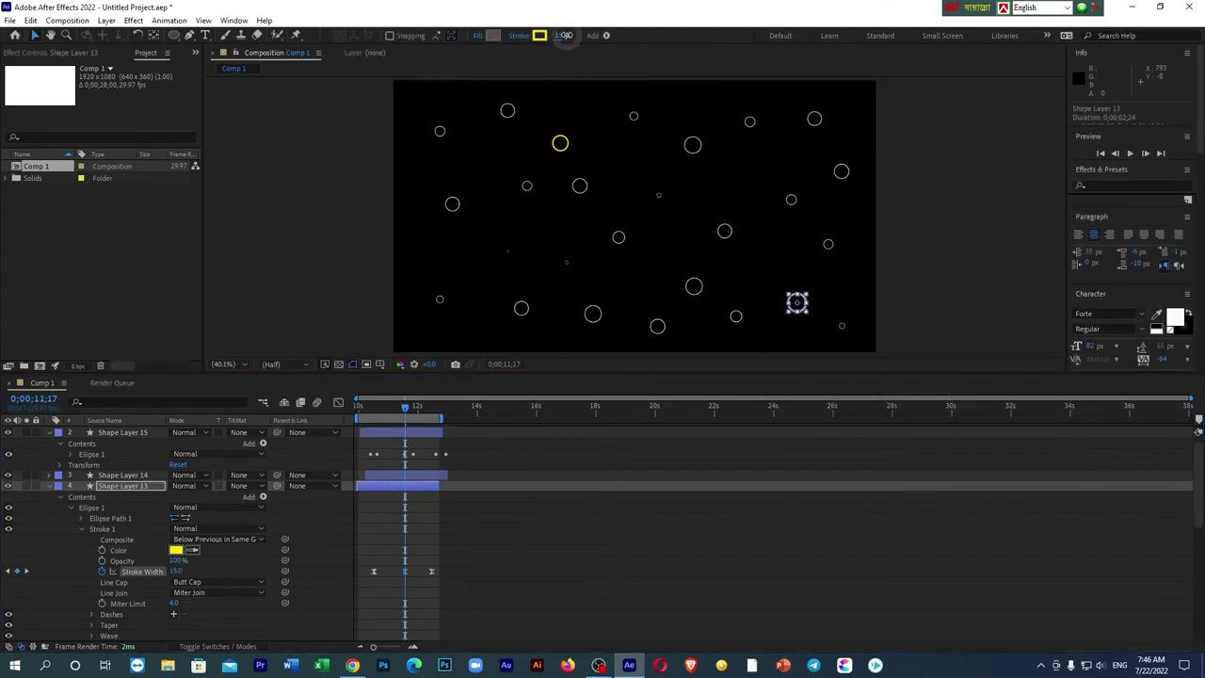
pyautogui.press('space')
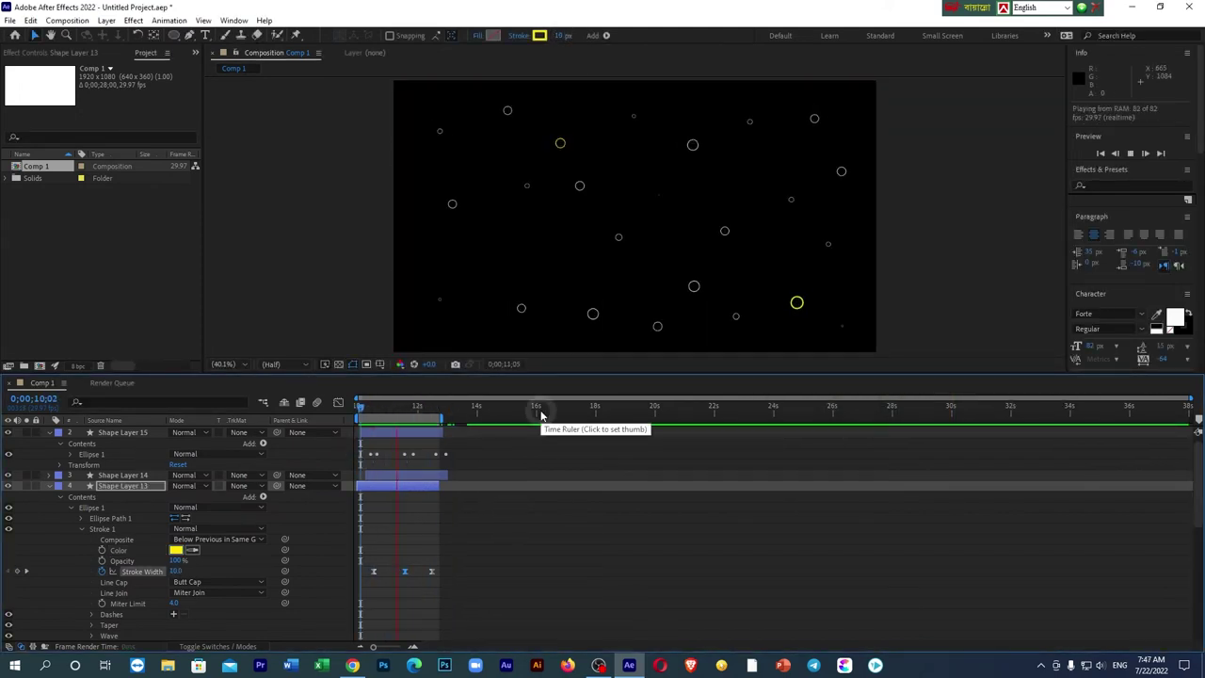
pyautogui.press('space')
pyautogui.click(50, 488)
pyautogui.press('space')
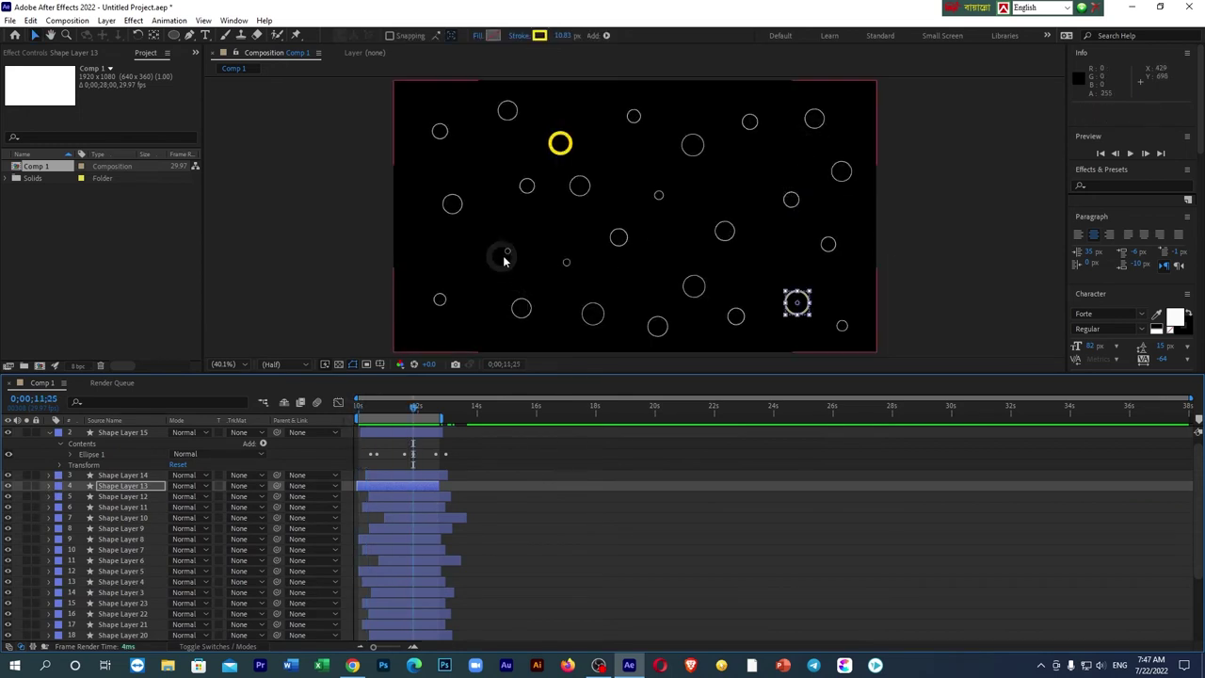
# - Give Shape Layer 10 a yellow-green stroke with a thicker keyframed width at 0;00;11;18, then preview
pyautogui.click(339, 517)
pyautogui.click(49, 518)
pyautogui.click(60, 528)
pyautogui.click(71, 539)
pyautogui.click(81, 561)
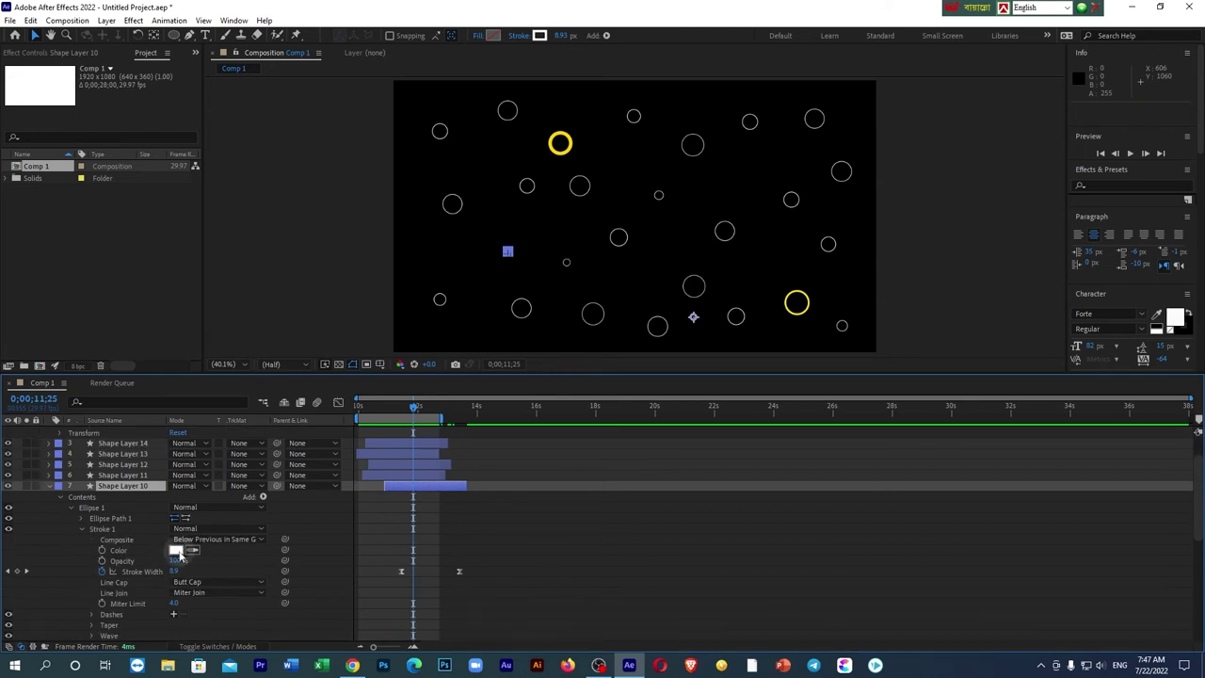
pyautogui.click(176, 551)
pyautogui.click(1031, 264)
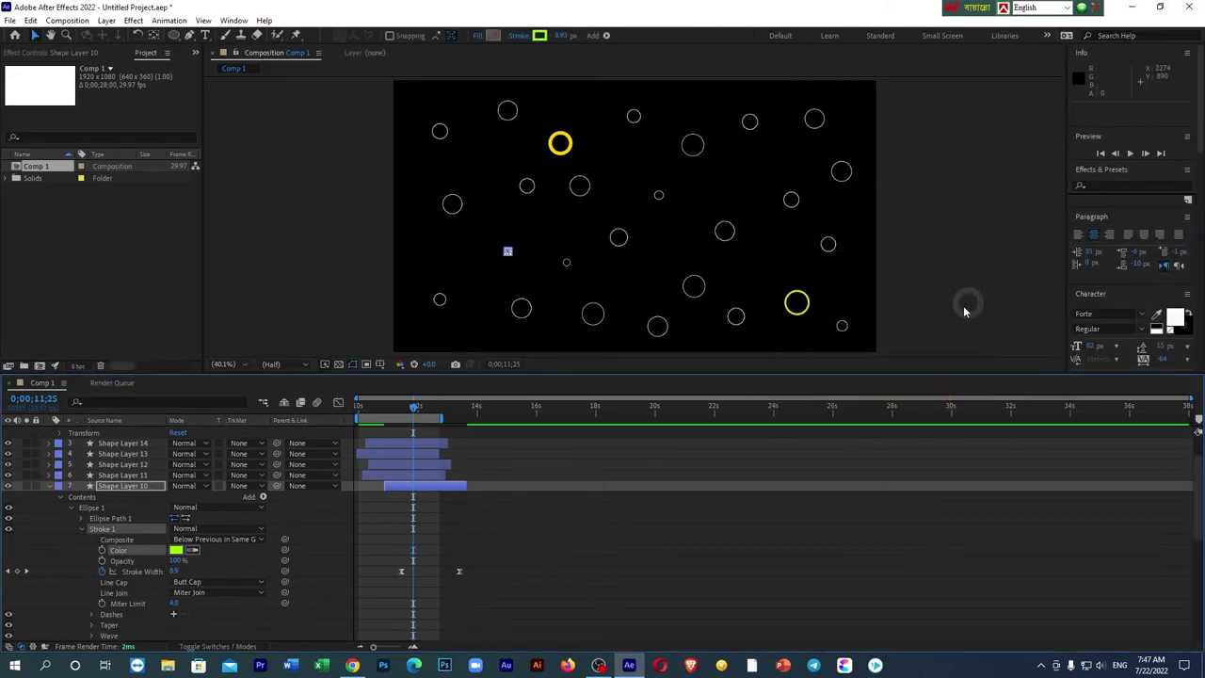
pyautogui.click(406, 407)
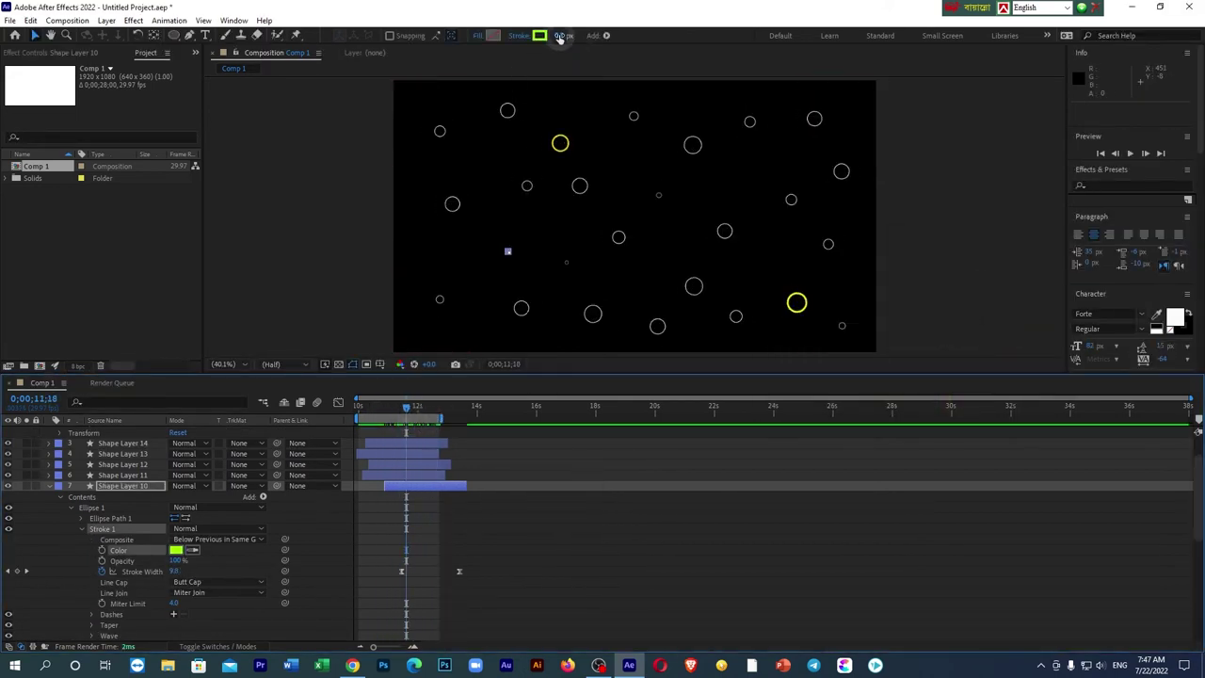
pyautogui.moveTo(562, 36); pyautogui.dragTo(581, 105)
pyautogui.click(560, 528)
pyautogui.press('space')
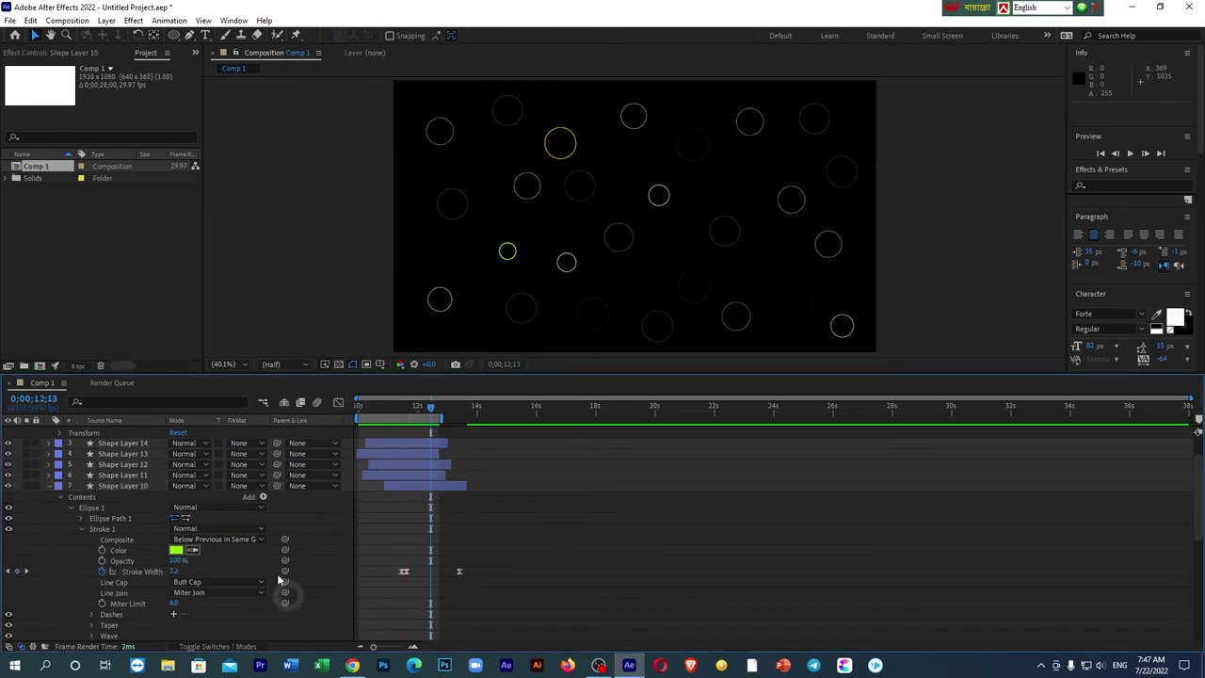
pyautogui.click(50, 487)
pyautogui.click(104, 485)
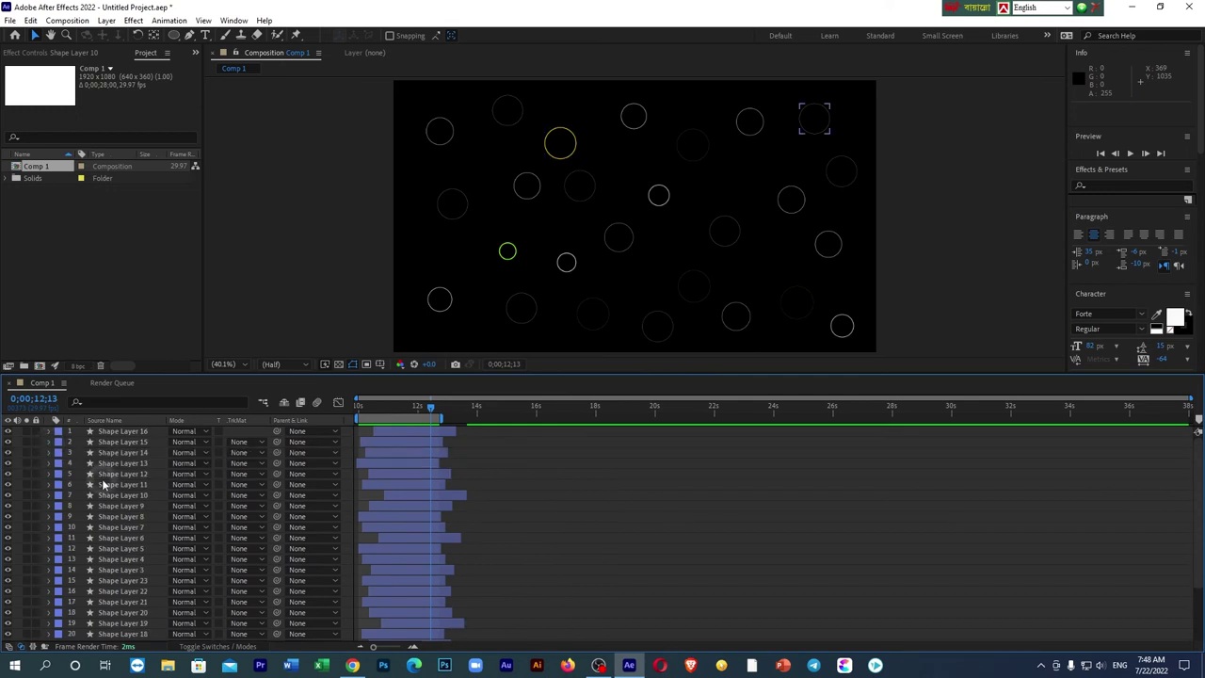
# - Pre-compose all 26 circle shape layers into a new composition named 'Buble effect'
pyautogui.scroll(-3, 1200, 521)
pyautogui.click(141, 625)
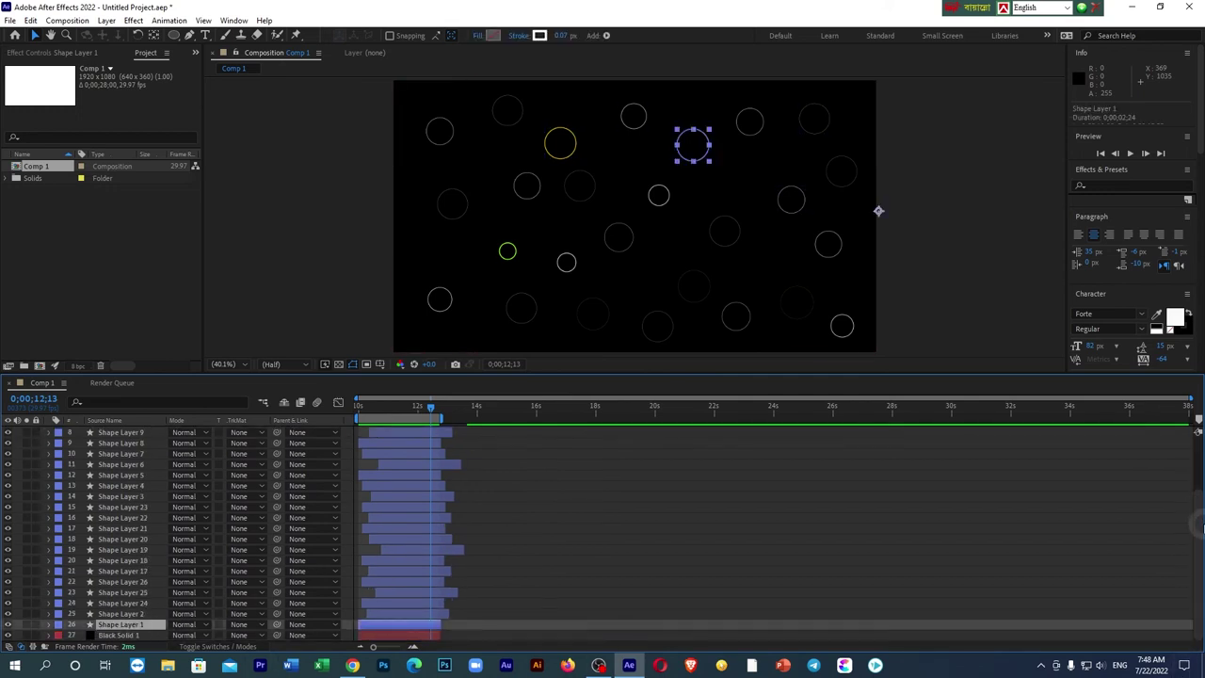
pyautogui.scroll(3, 122, 528)
pyautogui.keyDown('shift'); pyautogui.click(122, 433); pyautogui.keyUp('shift')
pyautogui.rightClick(112, 556)
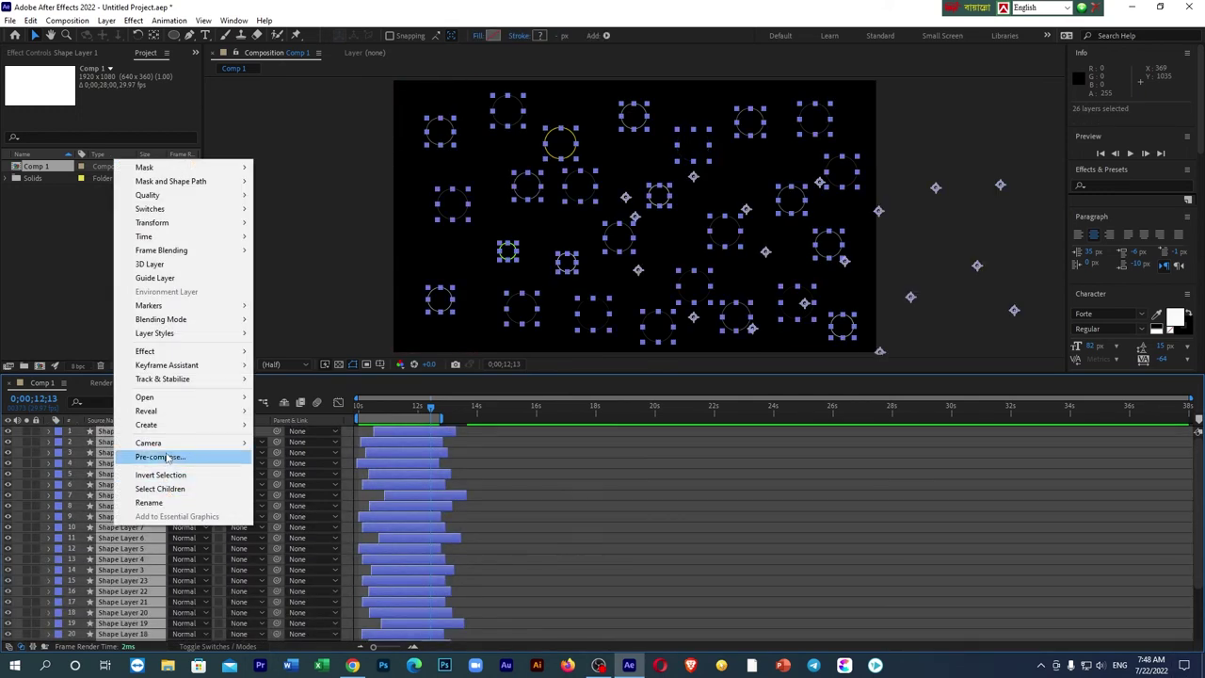
pyautogui.click(159, 459)
pyautogui.write('Buble effe')
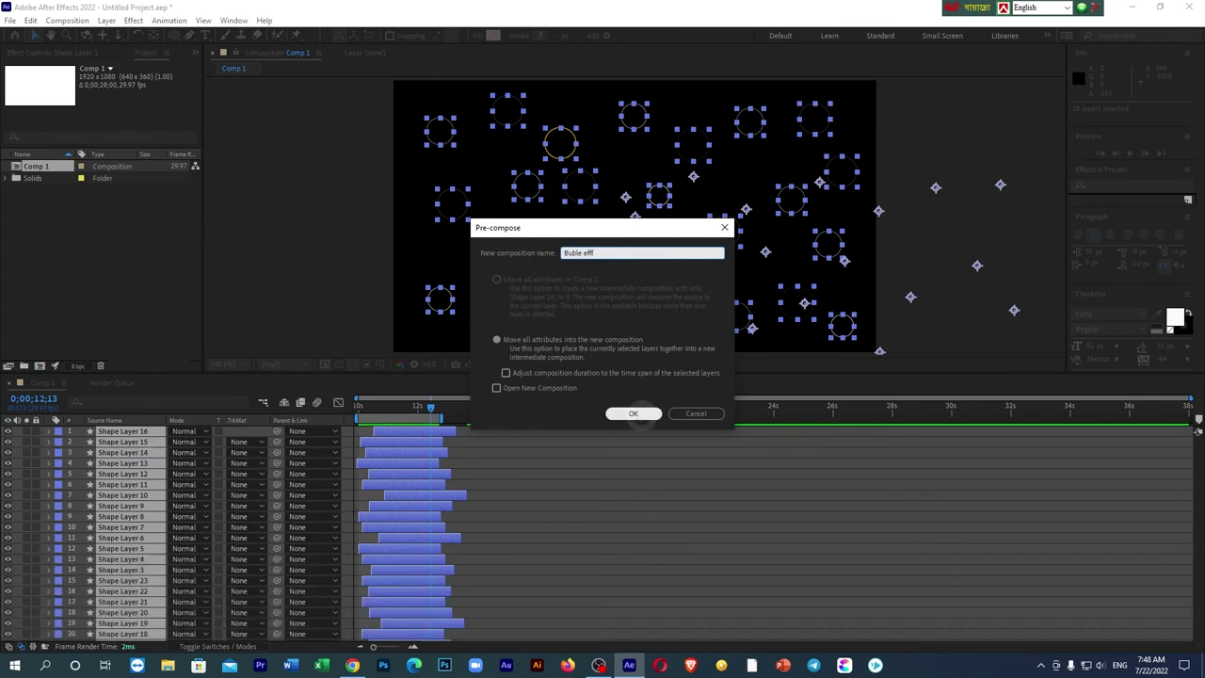
pyautogui.write('ct')
pyautogui.click(634, 413)
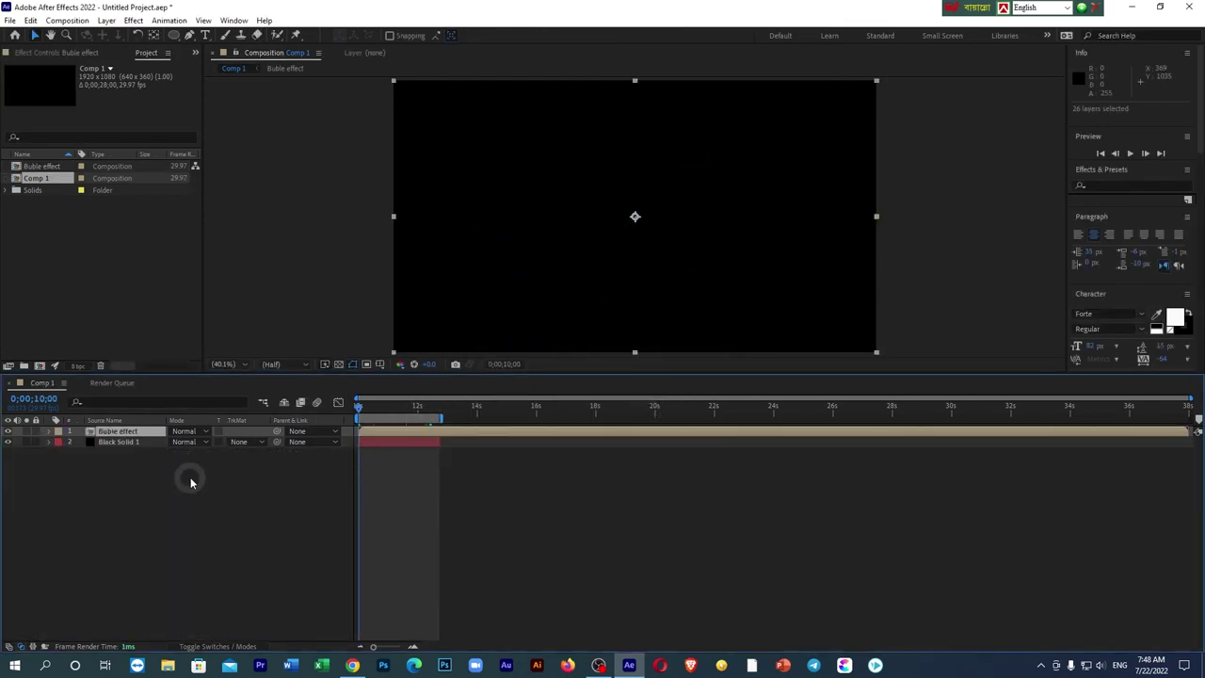
pyautogui.press('space')
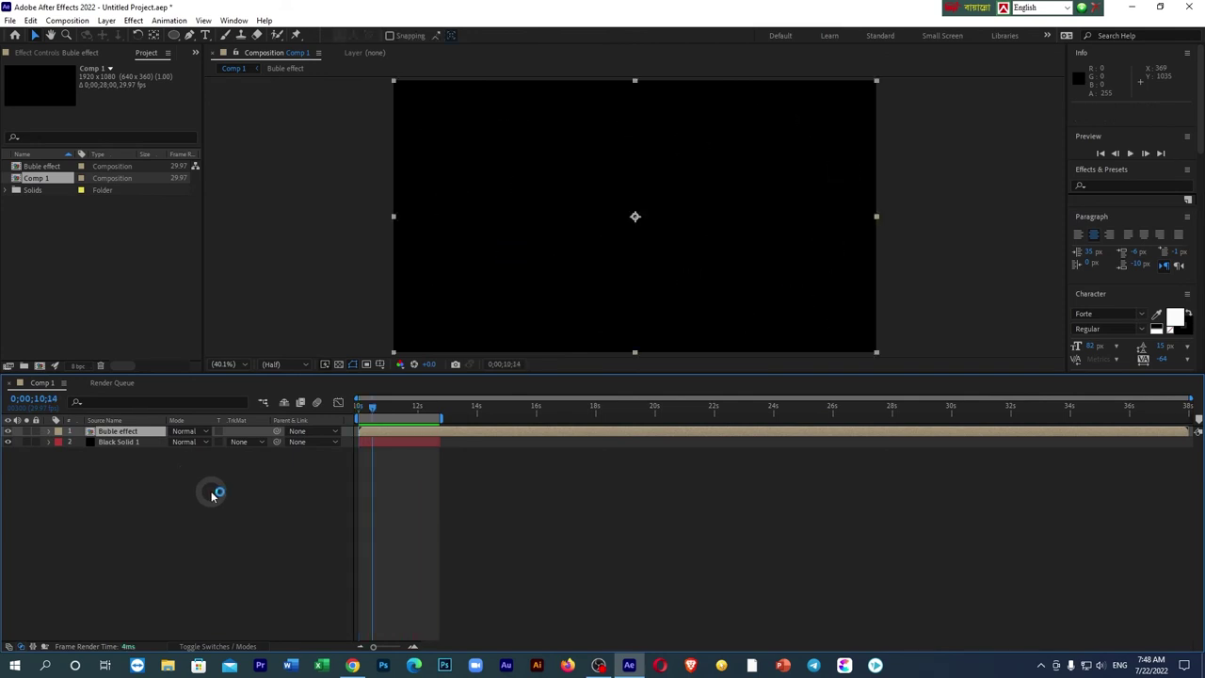
# - Preview the animation, select the Buble effect layer and add Comp 1 to the render queue
pyautogui.press('space')
pyautogui.click(168, 500)
pyautogui.click(131, 435)
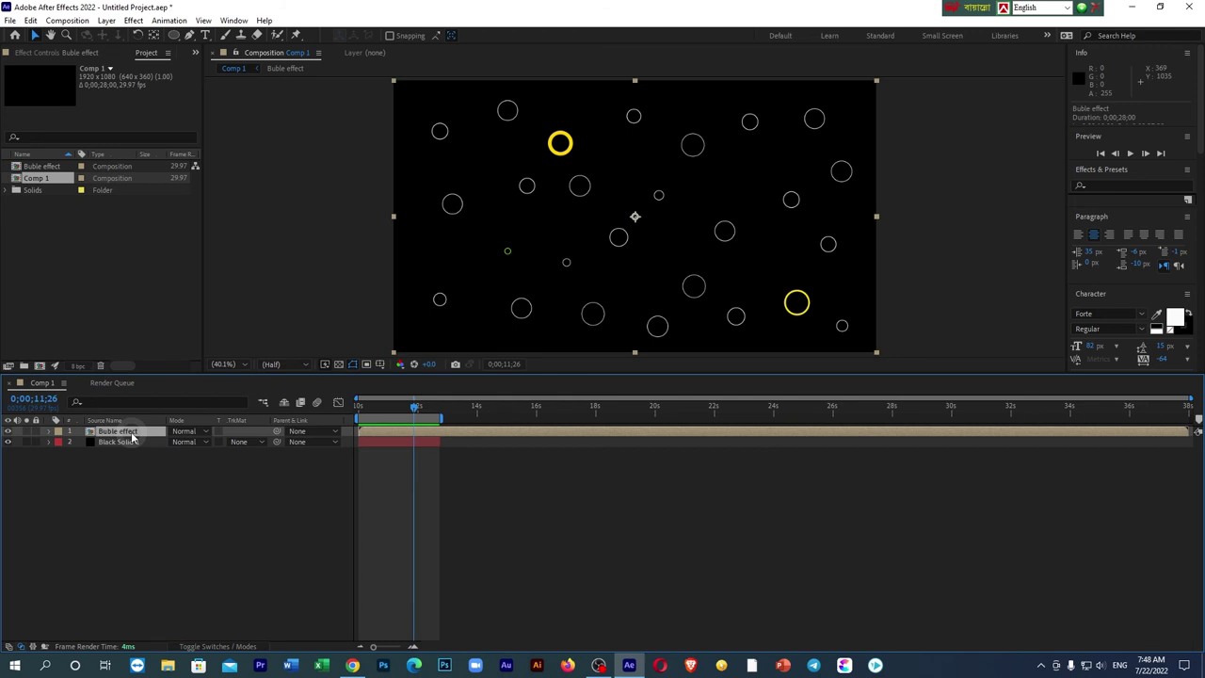
pyautogui.hotkey('ctrl', 'm')
pyautogui.click(110, 460)
pyautogui.click(764, 532)
# - Start naming the queued render's output 'Bubble' and save it in the AF work folder
pyautogui.click(313, 460)
pyautogui.write('Bubbl')
pyautogui.press('BackSpace')
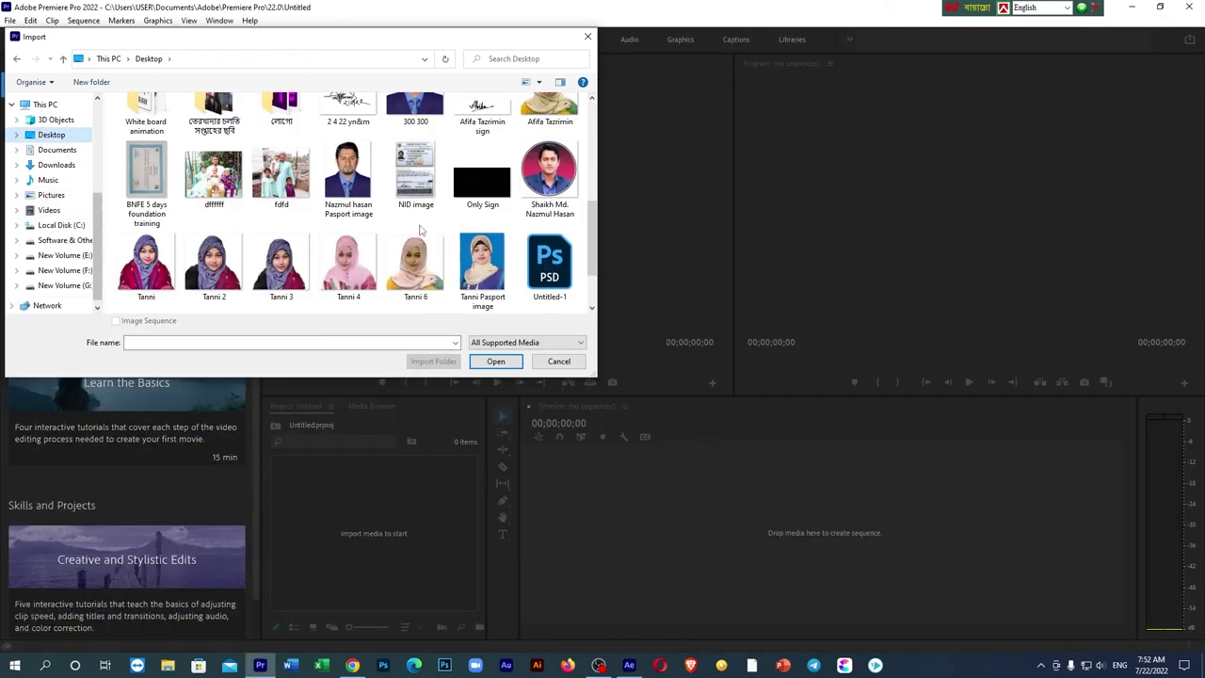
pyautogui.scroll(-1, 421, 230)
pyautogui.scroll(10, 282, 207)
pyautogui.doubleClick(150, 158)
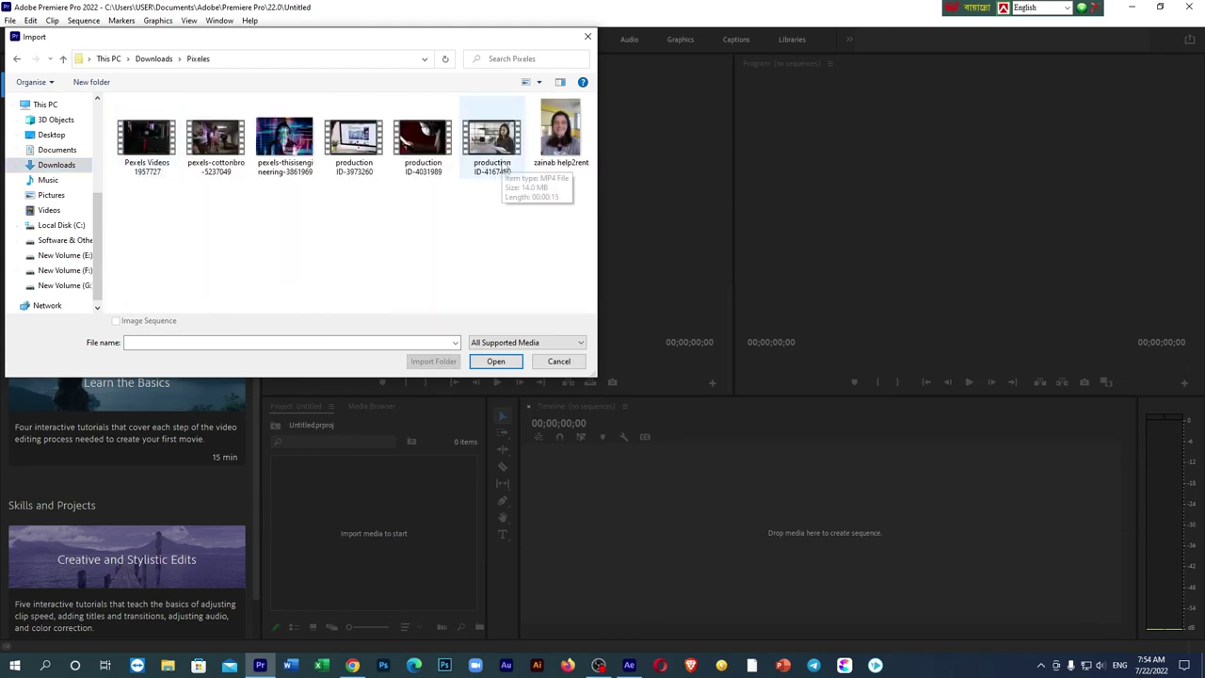
pyautogui.doubleClick(423, 141)
pyautogui.moveTo(348, 495); pyautogui.dragTo(668, 486)
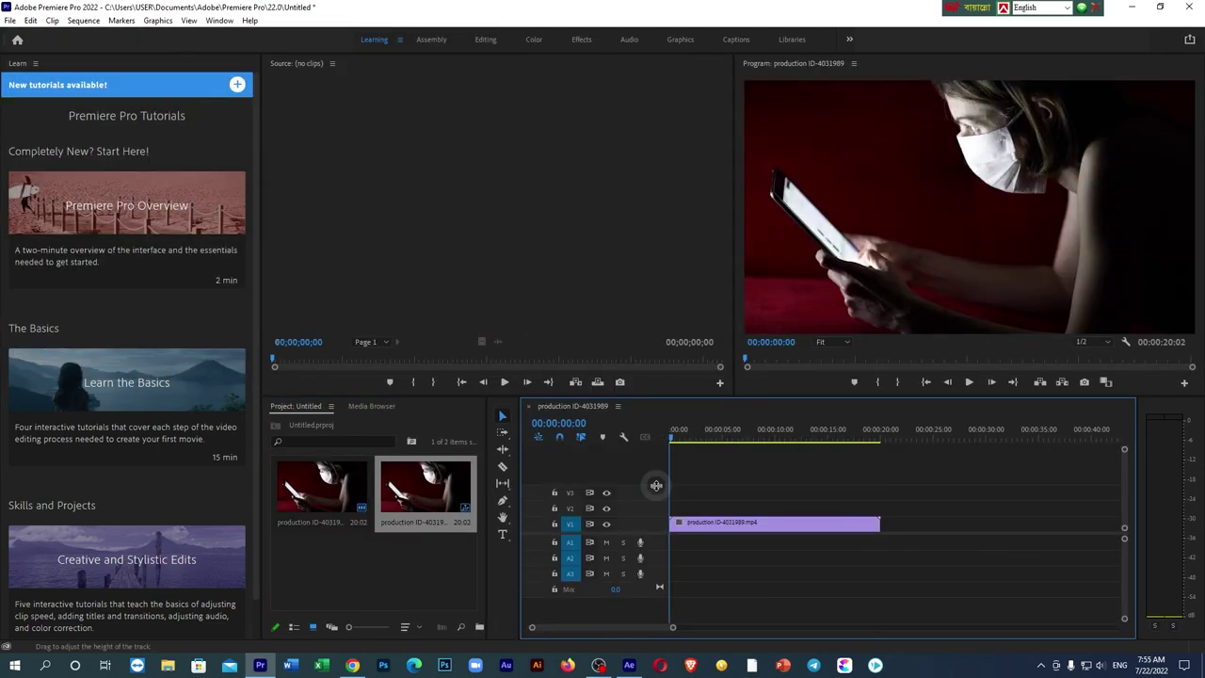
pyautogui.doubleClick(281, 586)
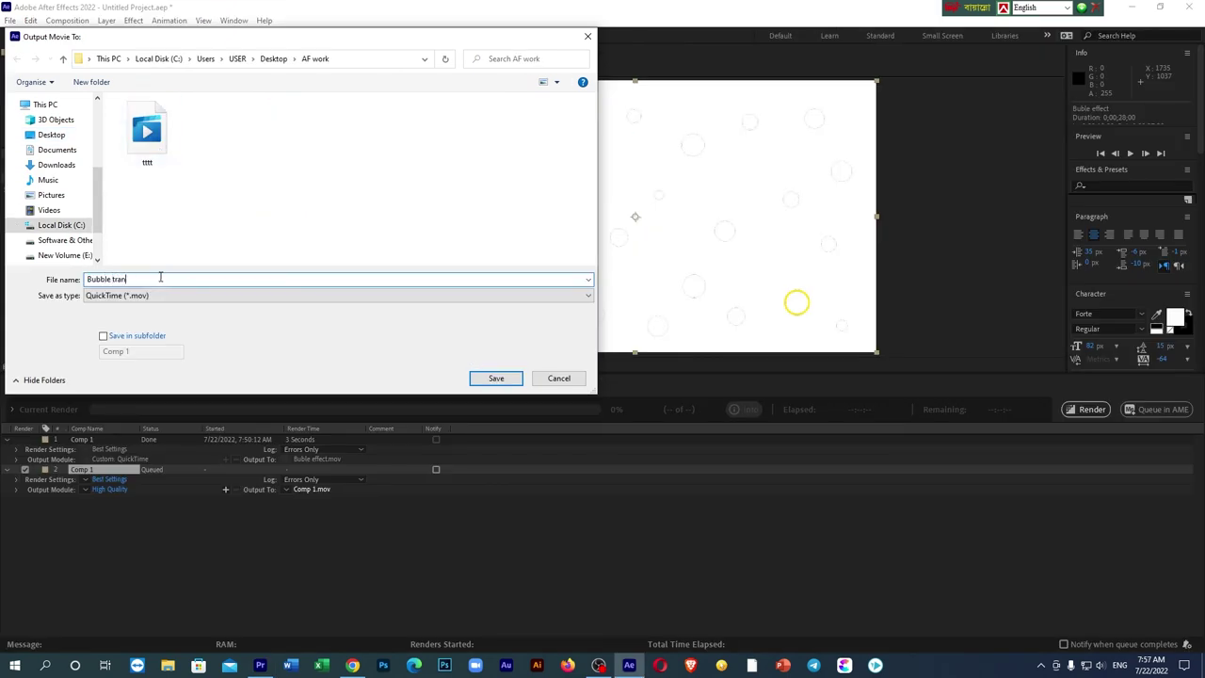
# - Save the output as Bubble trans.mov with QuickTime output settings and render it
pyautogui.click(496, 377)
pyautogui.click(110, 489)
pyautogui.click(715, 234)
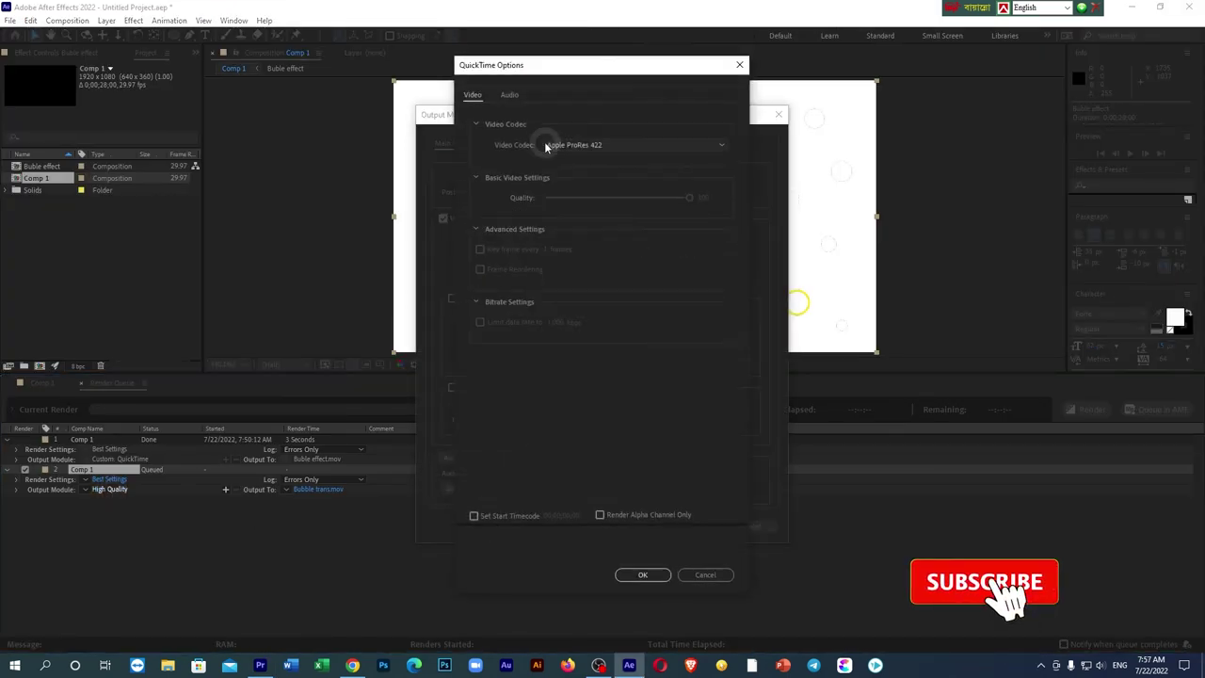
pyautogui.click(669, 574)
pyautogui.click(690, 526)
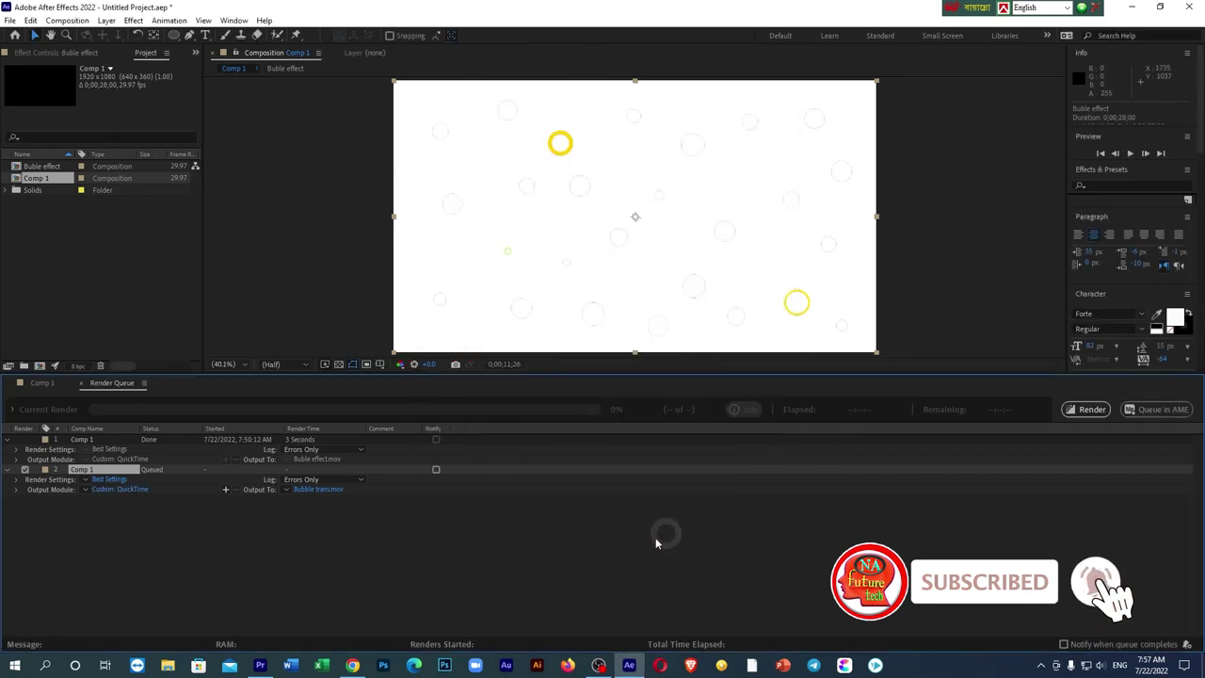
pyautogui.click(1088, 408)
# - In Premiere Pro, import the Bubble trans movie
pyautogui.click(260, 666)
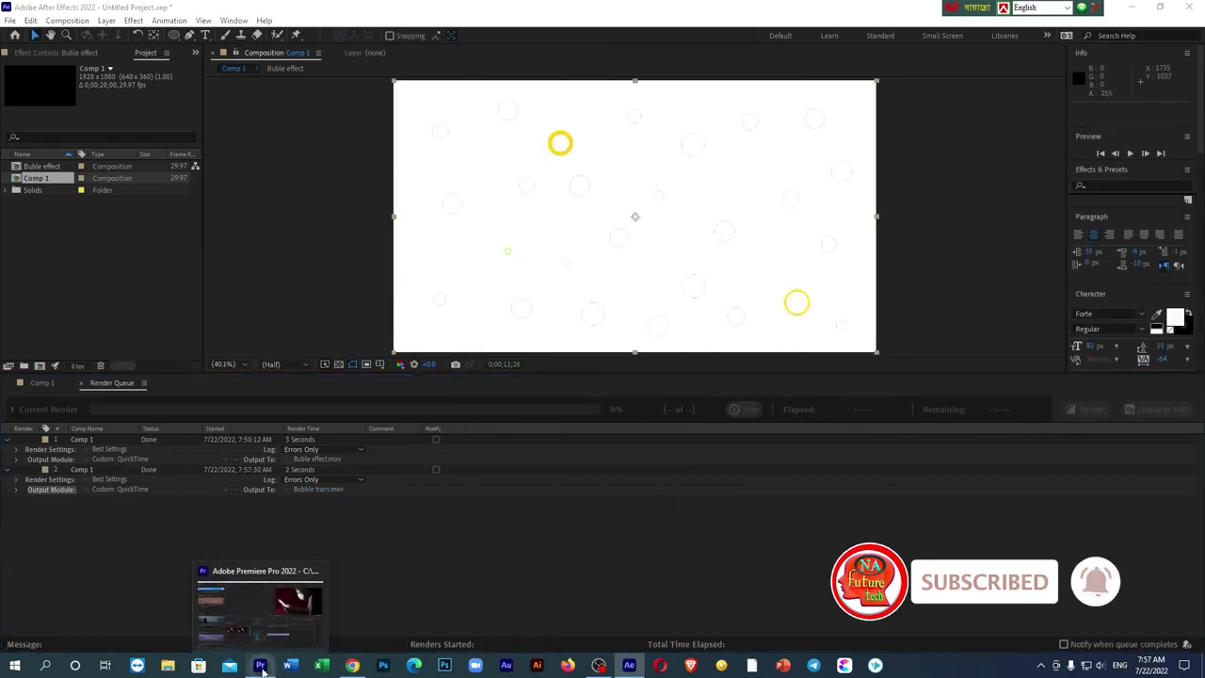
pyautogui.click(292, 594)
pyautogui.doubleClick(147, 132)
# - Place Bubble trans on V2 at the sequence start, trim the video clip to 2:18, and play it
pyautogui.moveTo(322, 563)
pyautogui.mouseDown()
pyautogui.moveTo(705, 508)
pyautogui.moveTo(689, 508)
pyautogui.mouseUp()
pyautogui.press('Home')
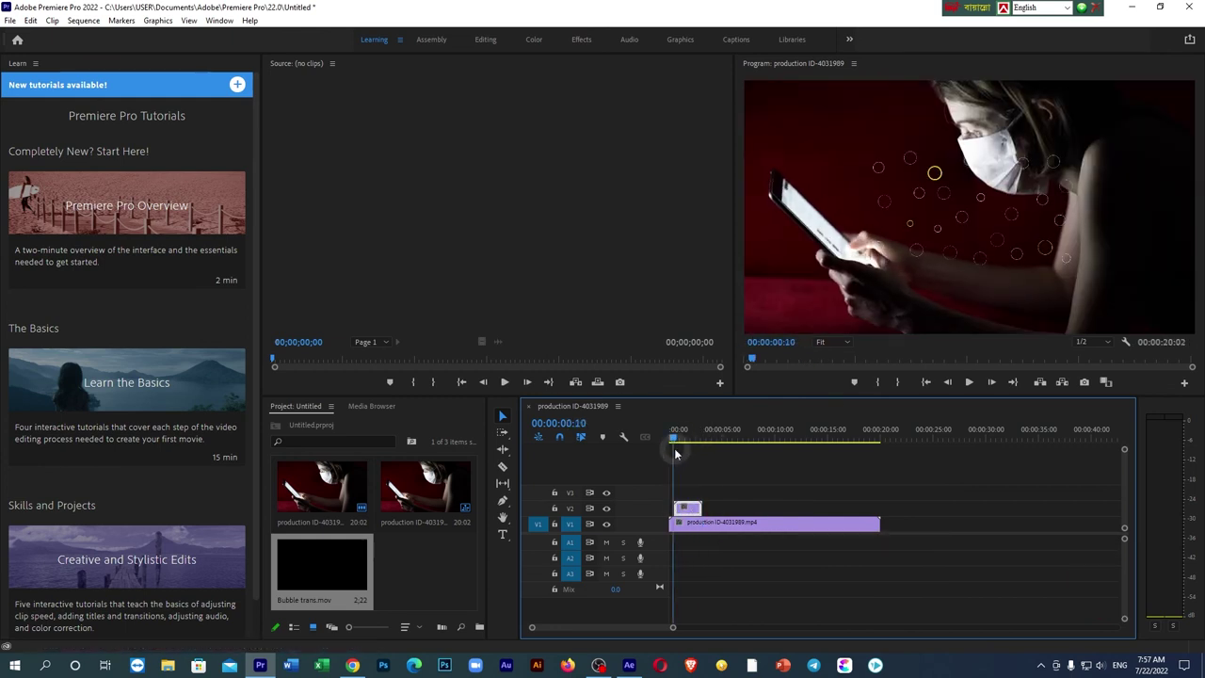
pyautogui.moveTo(873, 525); pyautogui.dragTo(696, 523)
pyautogui.click(685, 431)
pyautogui.click(920, 197)
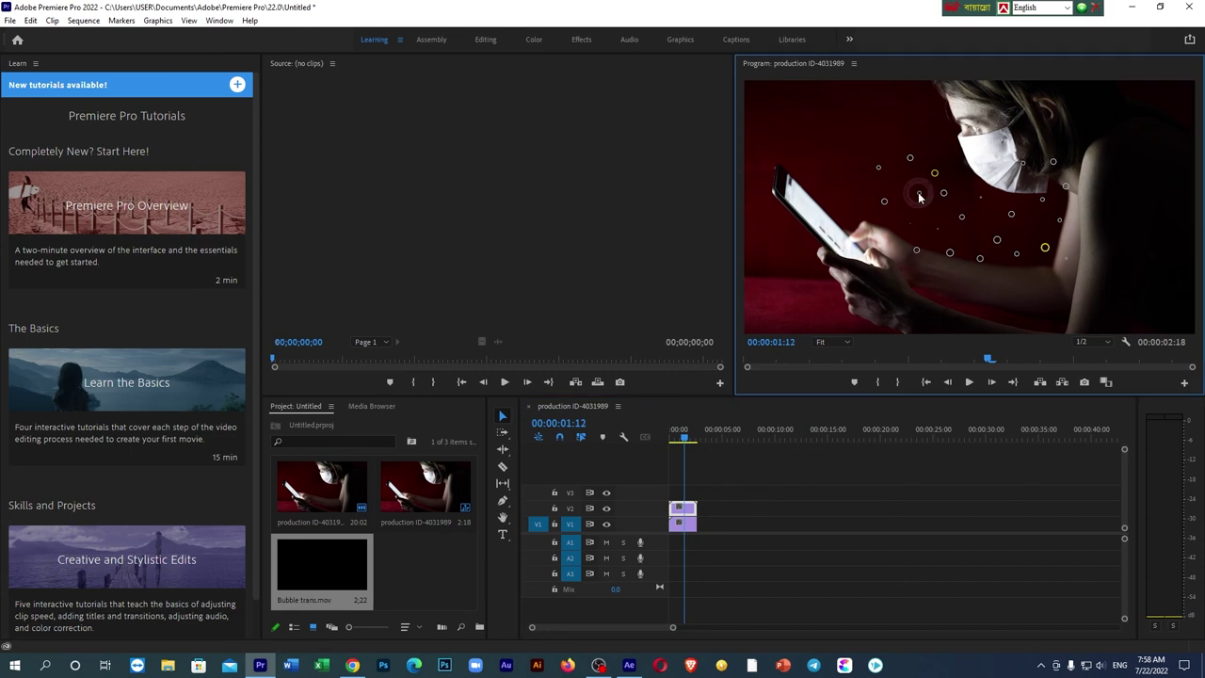
pyautogui.click(671, 439)
pyautogui.press('space')
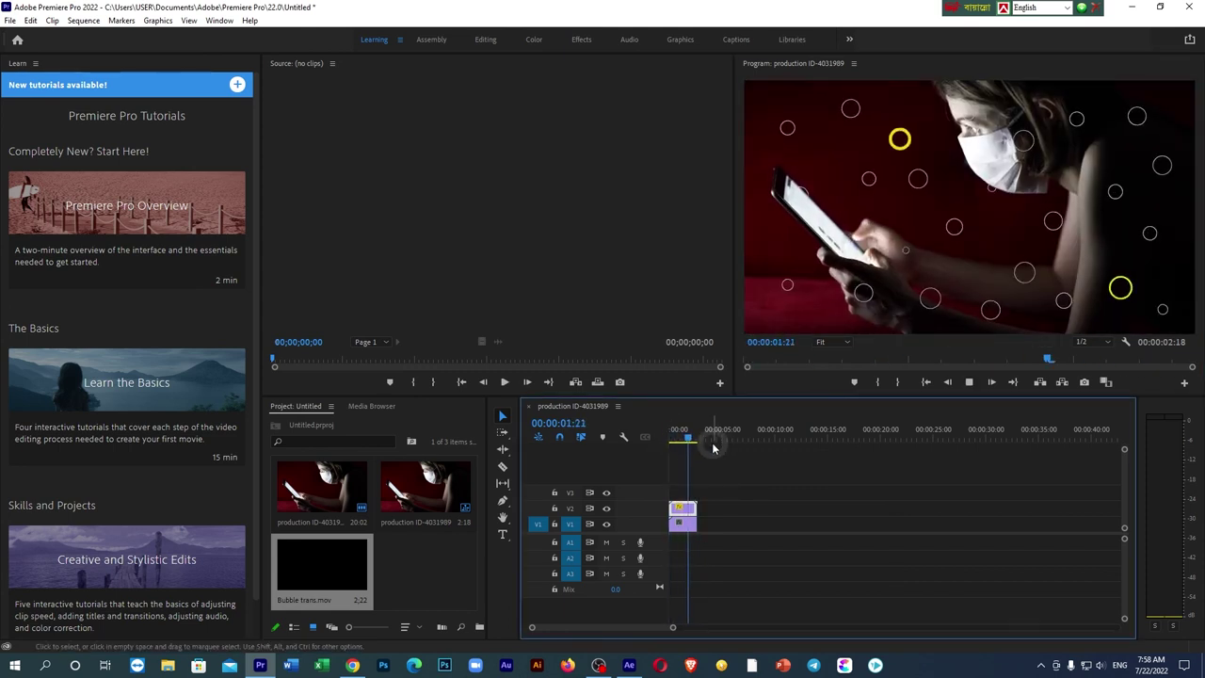